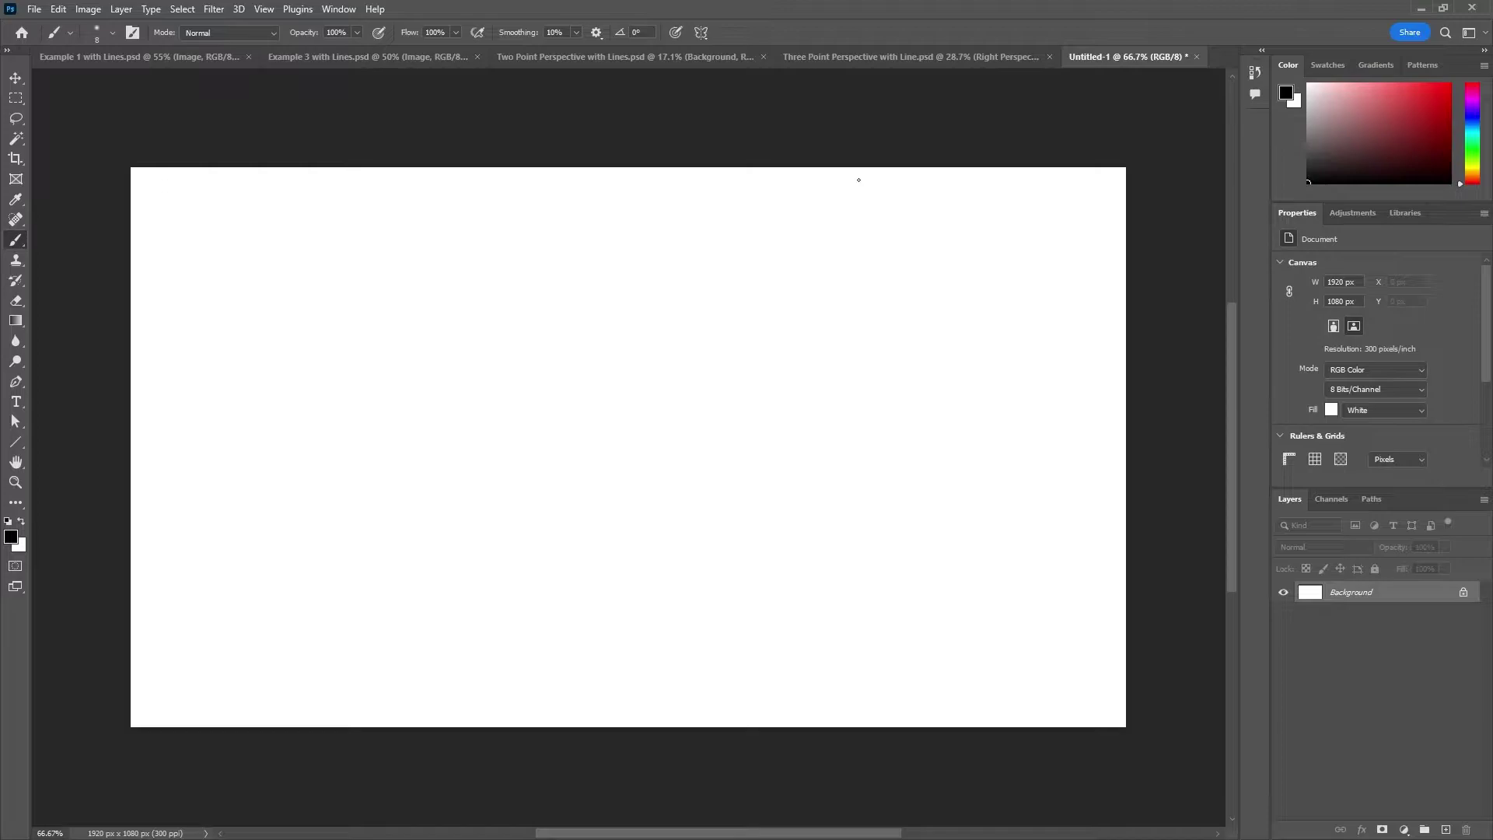
# Draw a horizontal horizon line about 2053 px wide across the middle of the canvas with the Line tool, then deselect it.
pyautogui.press('u')
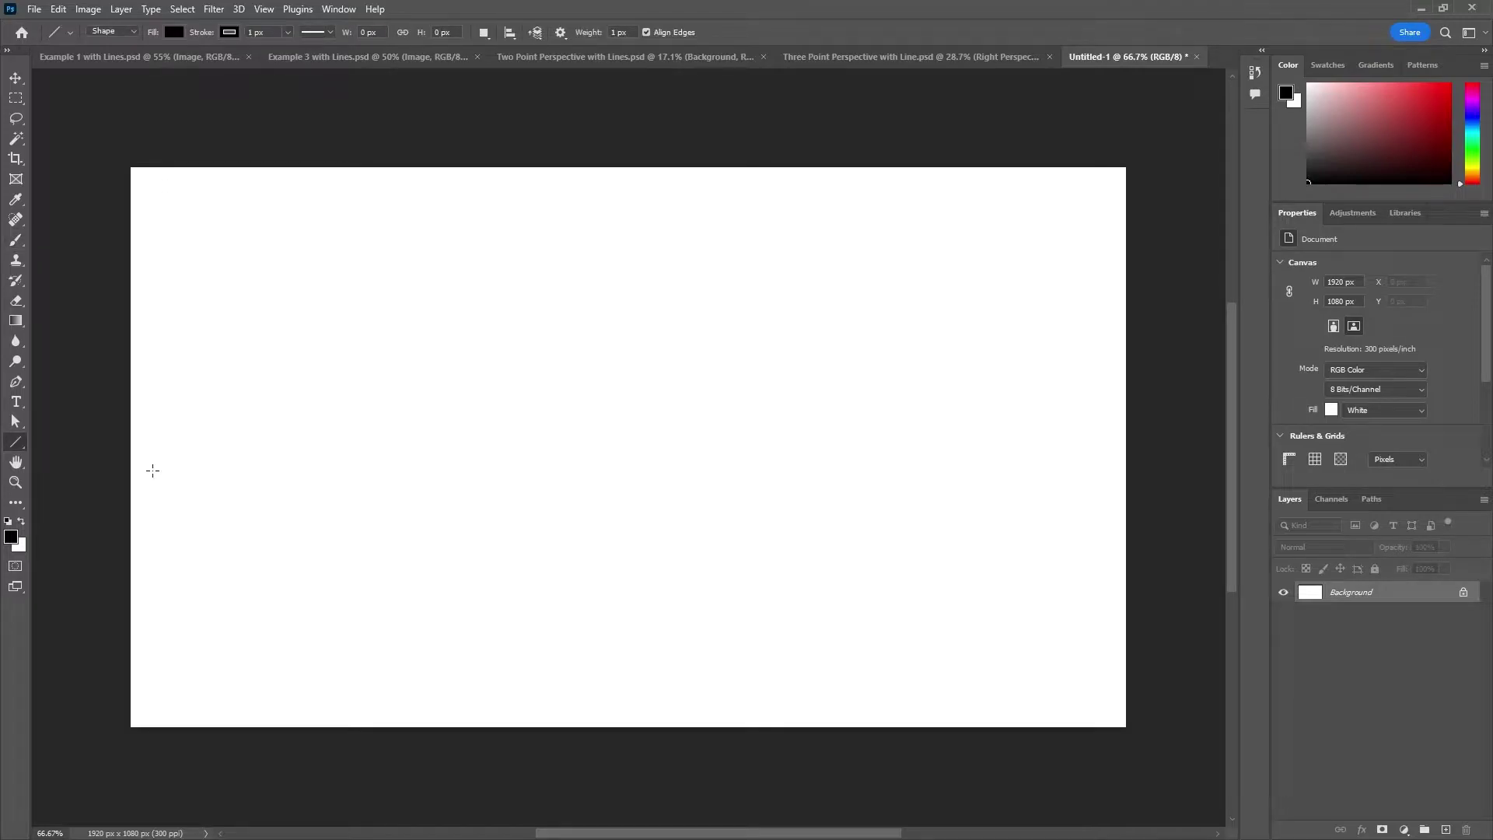
pyautogui.moveTo(111, 459); pyautogui.dragTo(1174, 459)
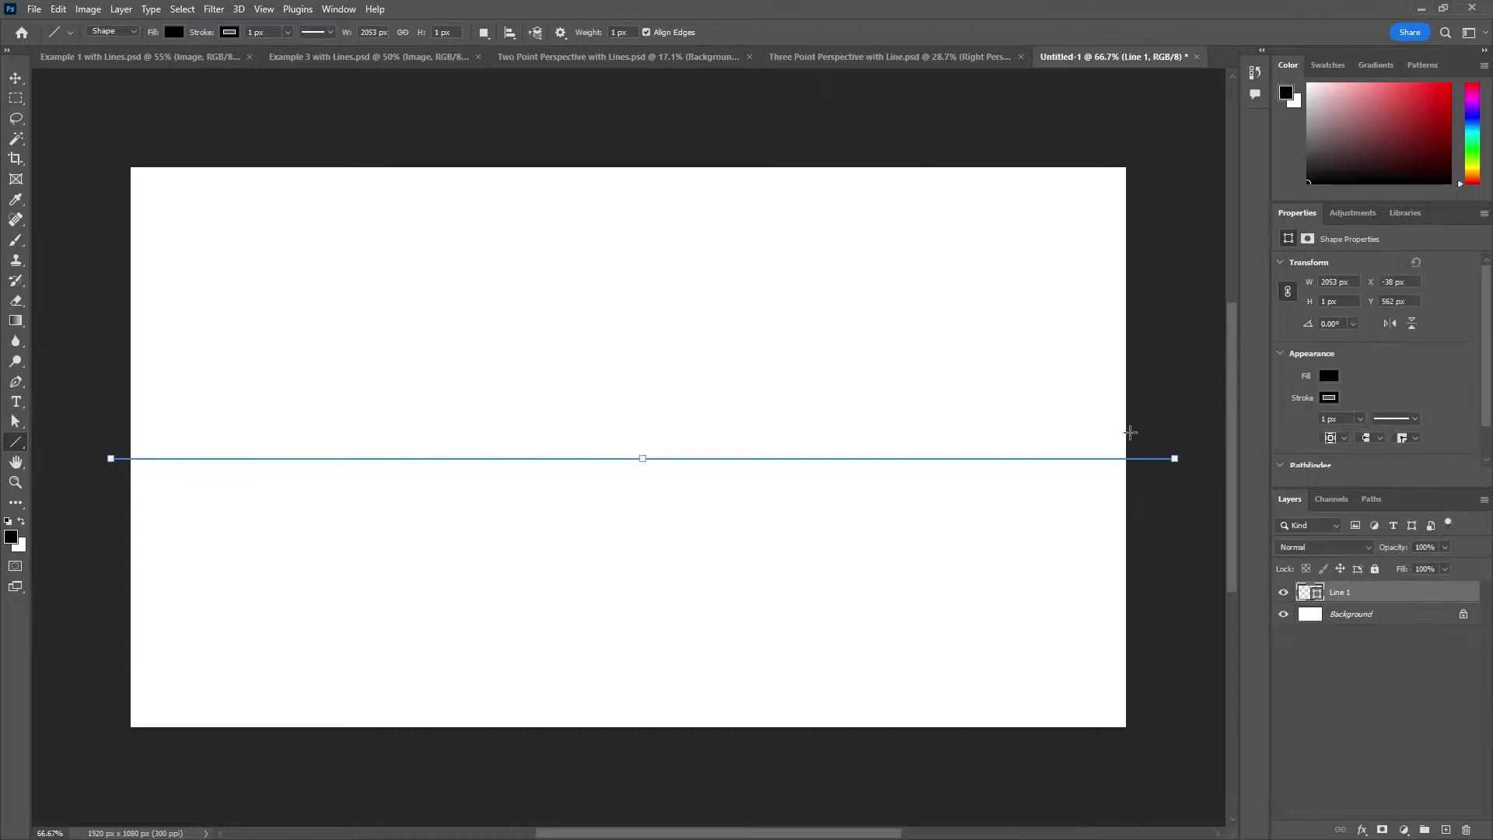
pyautogui.click(16, 78)
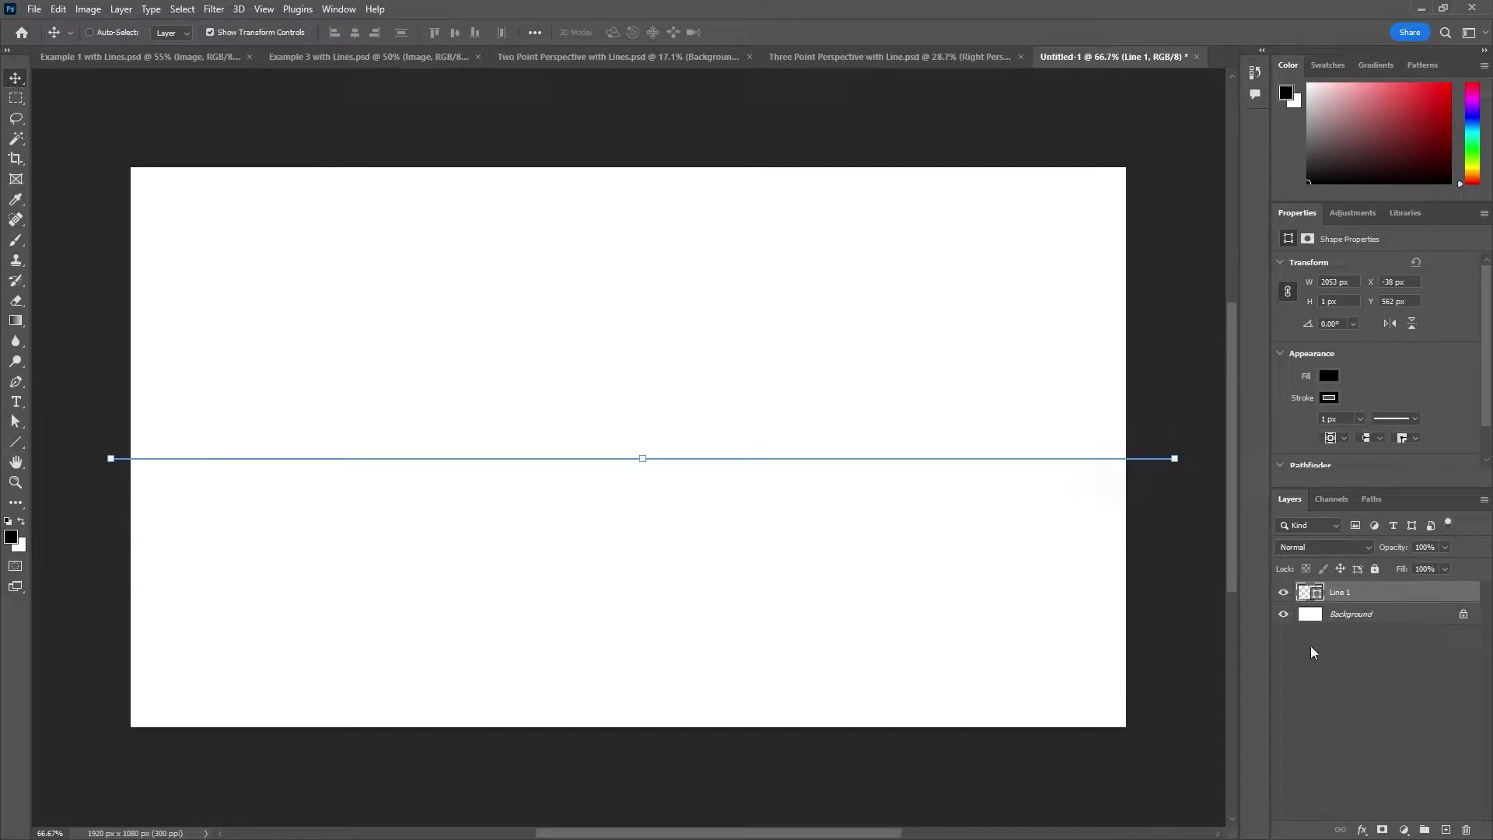
pyautogui.click(1331, 650)
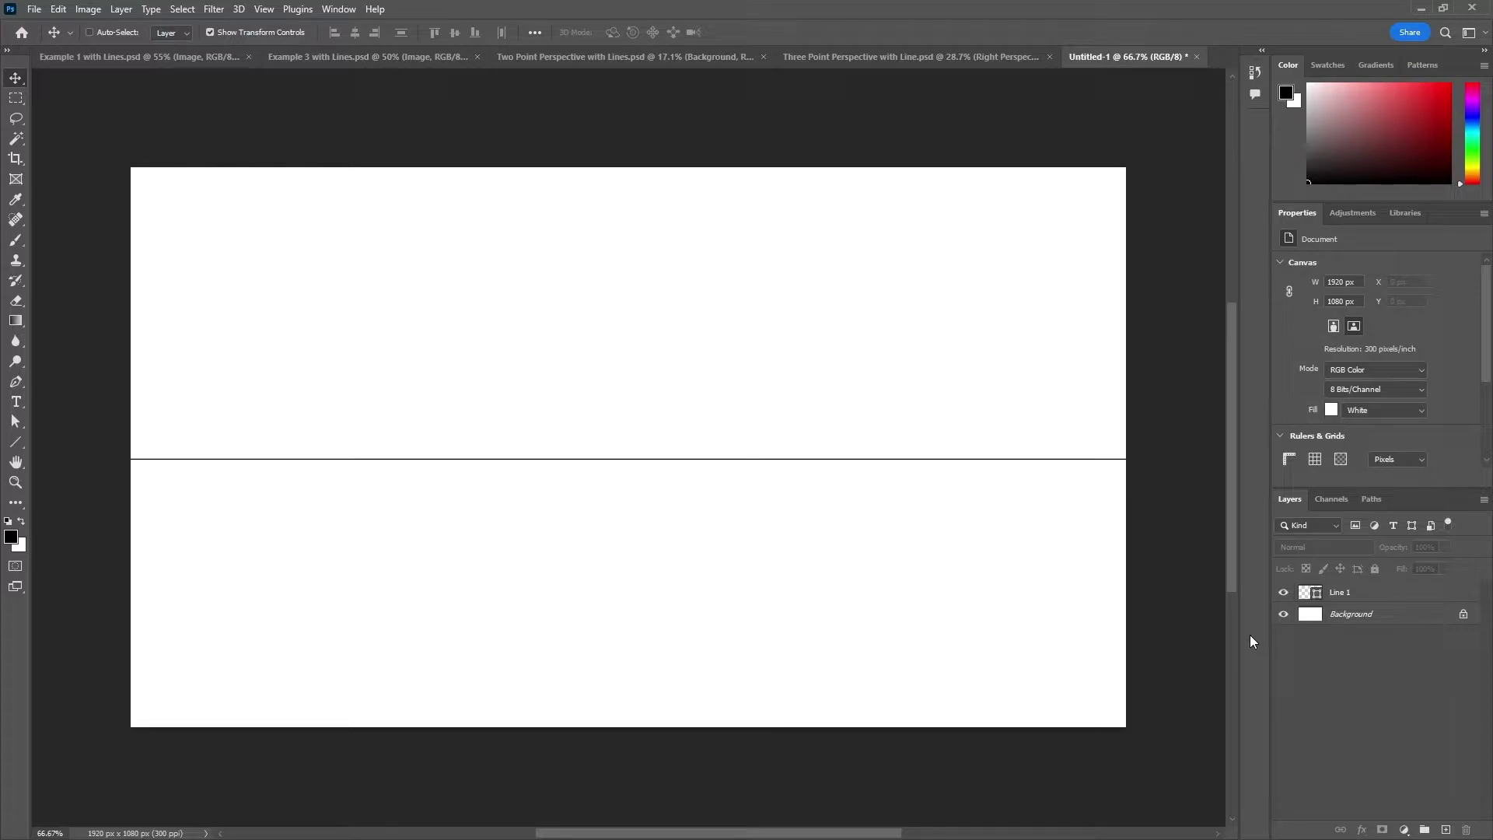
# Add a new layer above the horizon line and brush a vanishing-point dot on the right part of the line.
pyautogui.press('b')
pyautogui.click(1378, 591)
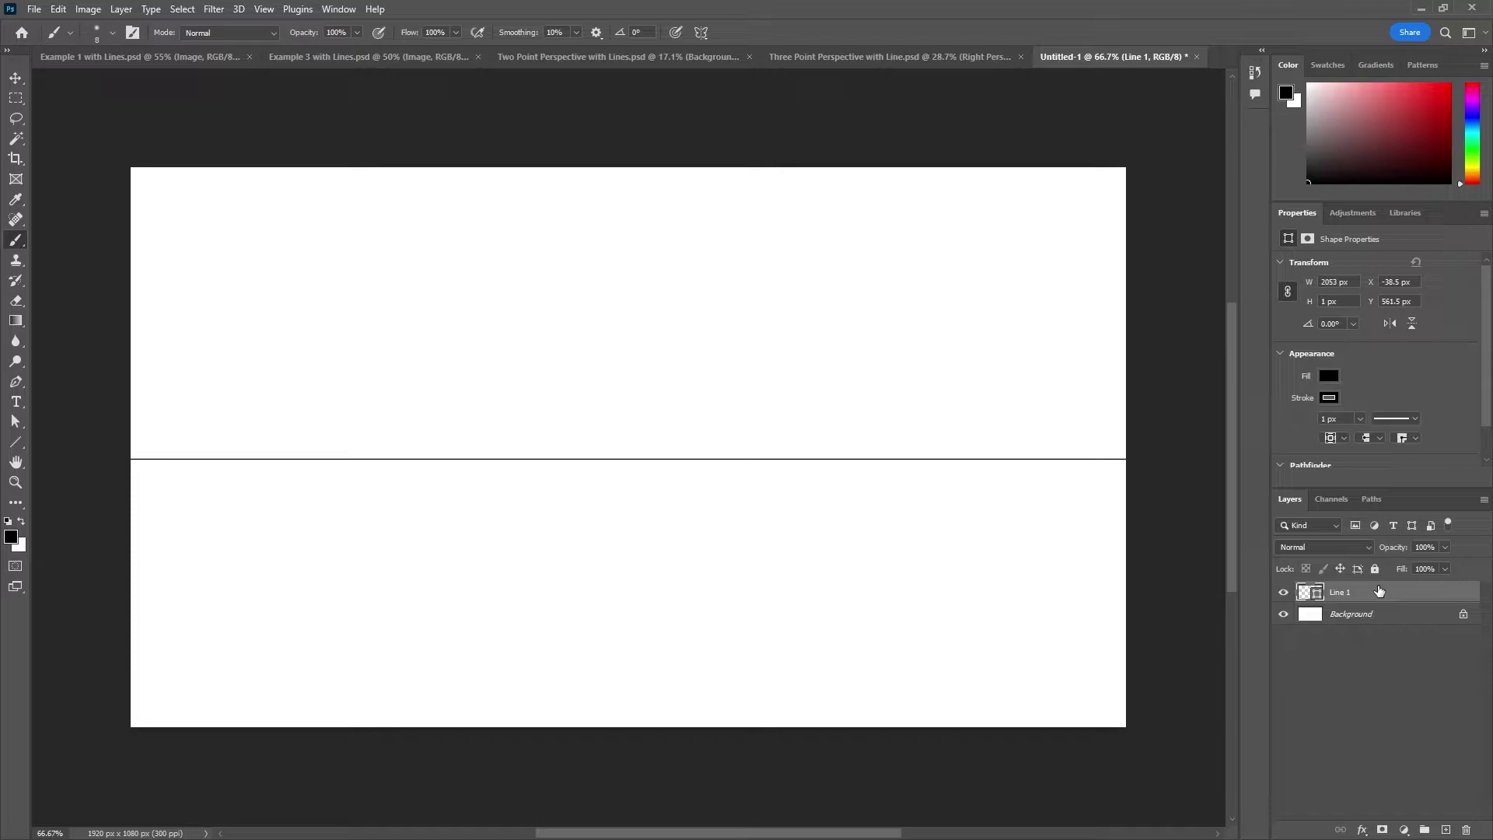
pyautogui.hotkey('ctrl', 'shift', 'alt', 'n')
pyautogui.moveTo(995, 455); pyautogui.dragTo(995, 459)
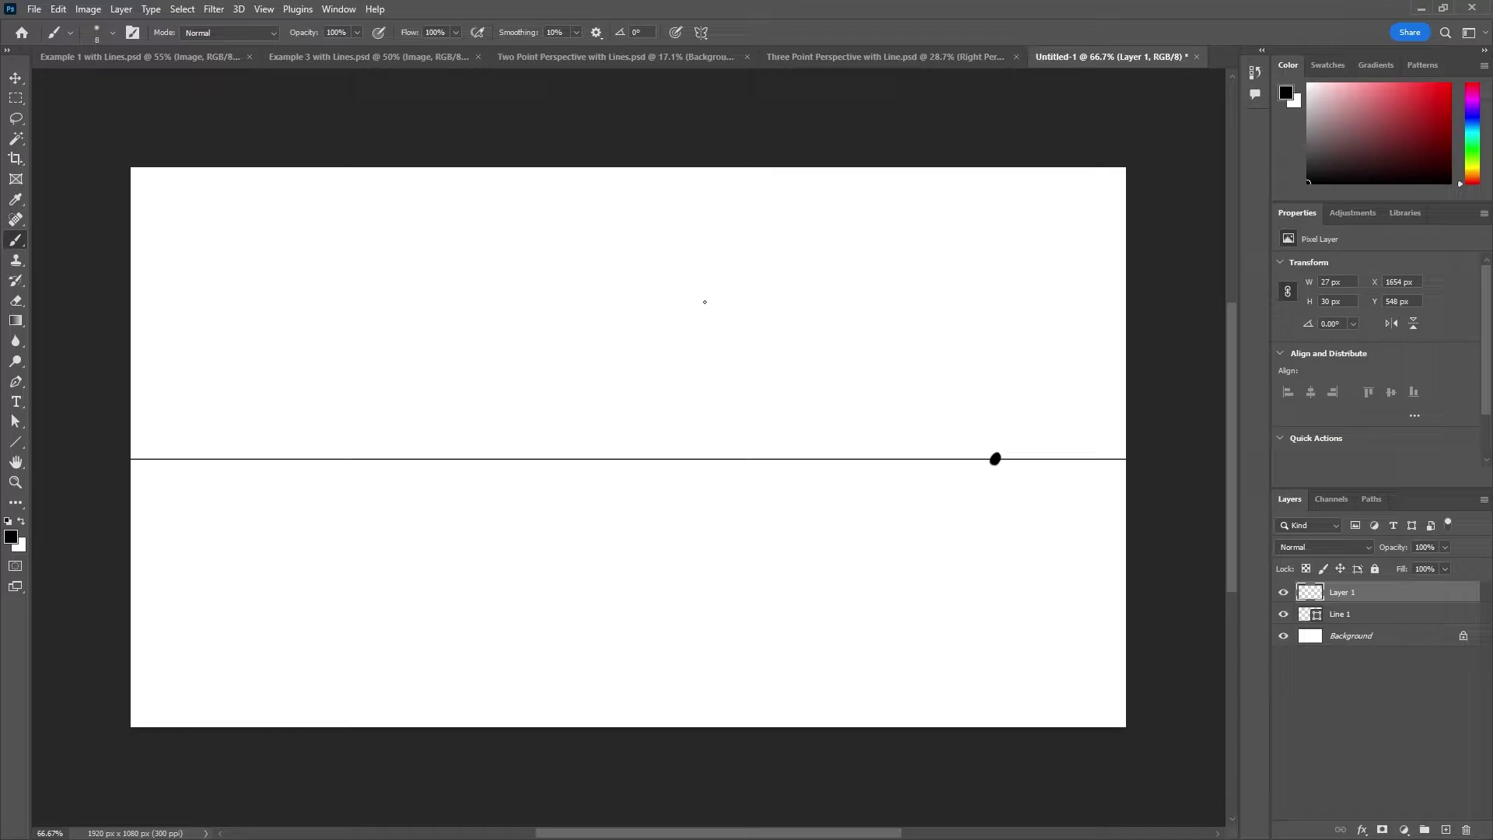
# Brush a tall rectangle crossing the horizon and connect its two right corners to the vanishing point.
pyautogui.moveTo(699, 227); pyautogui.dragTo(703, 615)
pyautogui.moveTo(706, 228)
pyautogui.mouseDown()
pyautogui.moveTo(844, 223)
pyautogui.moveTo(833, 615)
pyautogui.mouseUp()
pyautogui.moveTo(703, 615); pyautogui.dragTo(836, 616)
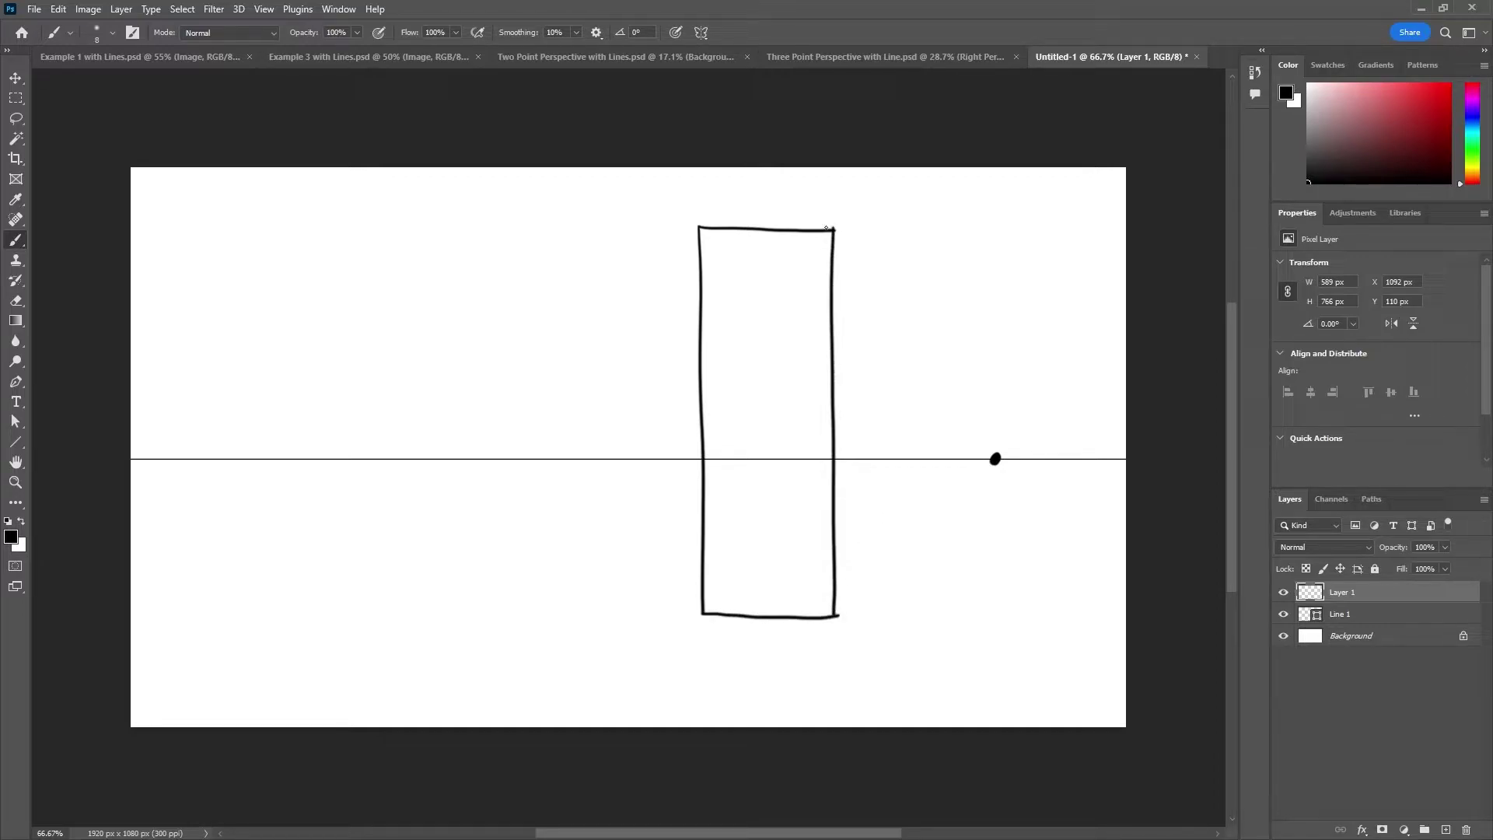
pyautogui.moveTo(834, 230); pyautogui.dragTo(1018, 491)
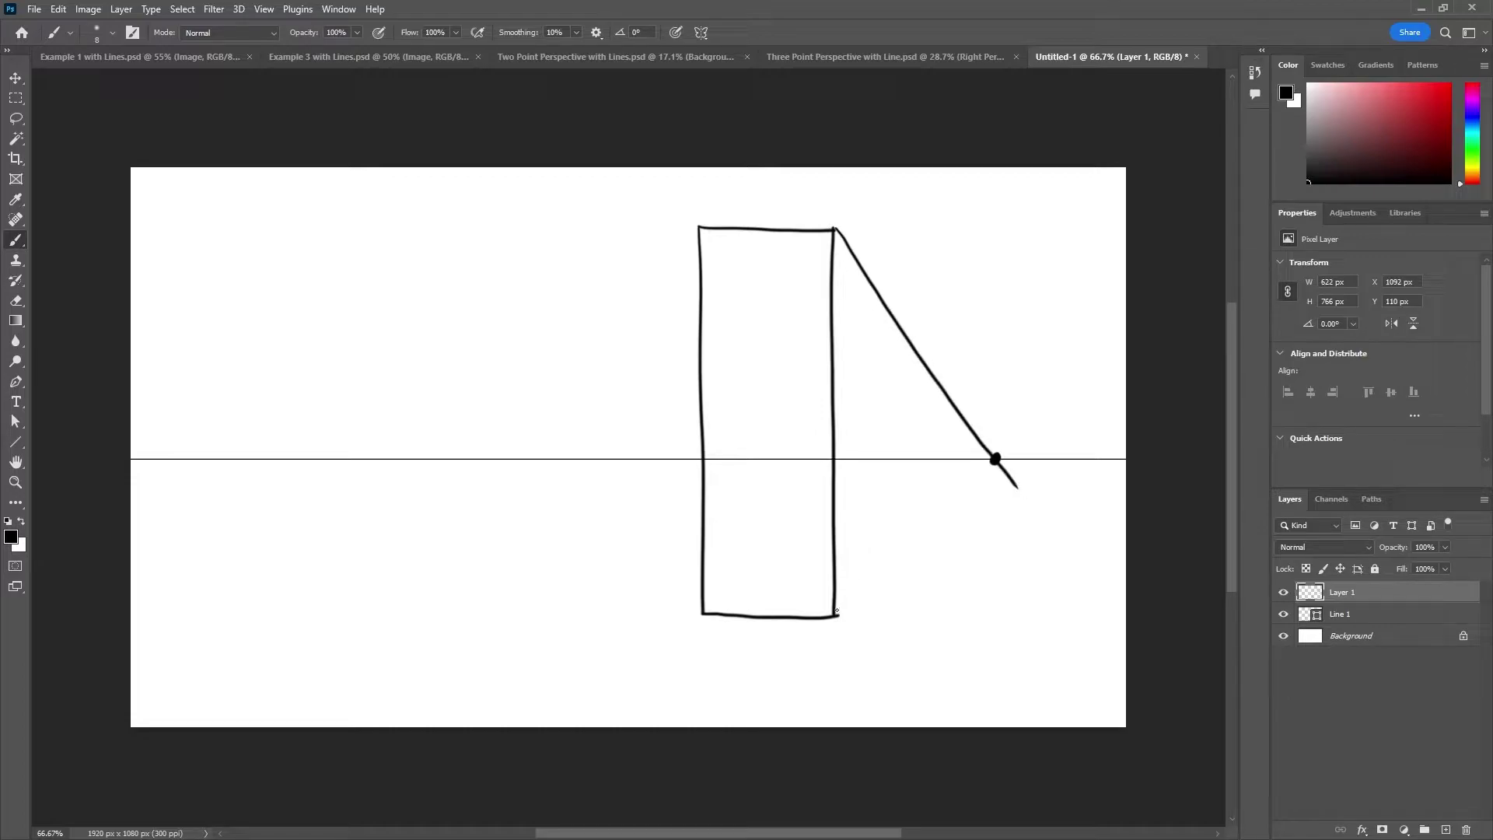
pyautogui.moveTo(835, 615); pyautogui.dragTo(1025, 419)
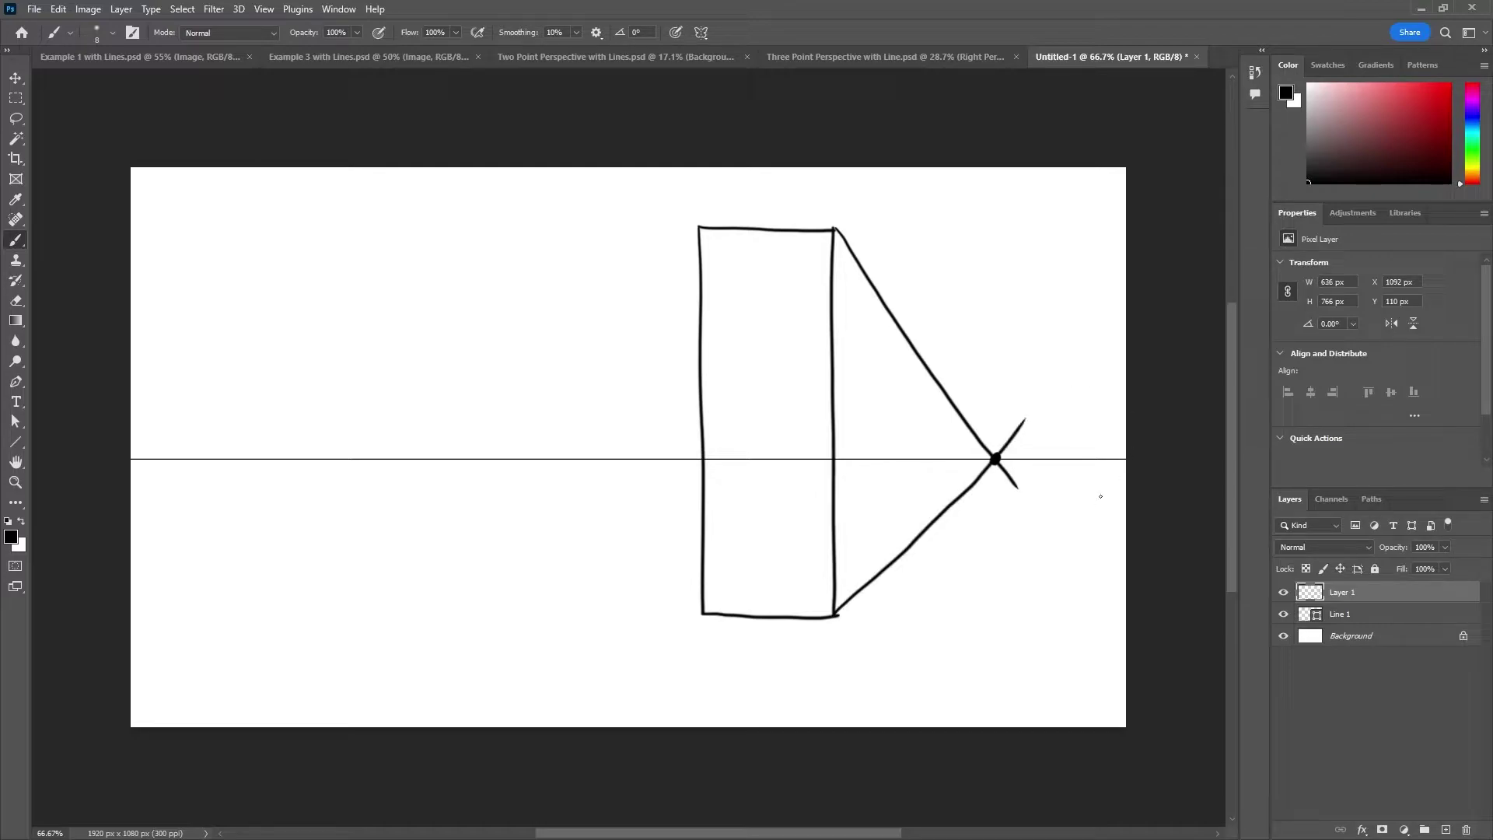
# Enlarge the Eraser and remove the guide line ends that overshoot the vanishing point.
pyautogui.press('e')
pyautogui.press(']')
pyautogui.press(']')
pyautogui.press(']')
pyautogui.press(']')
pyautogui.press(']')
pyautogui.moveTo(1018, 430)
pyautogui.mouseDown()
pyautogui.moveTo(998, 447)
pyautogui.moveTo(1004, 474)
pyautogui.mouseUp()
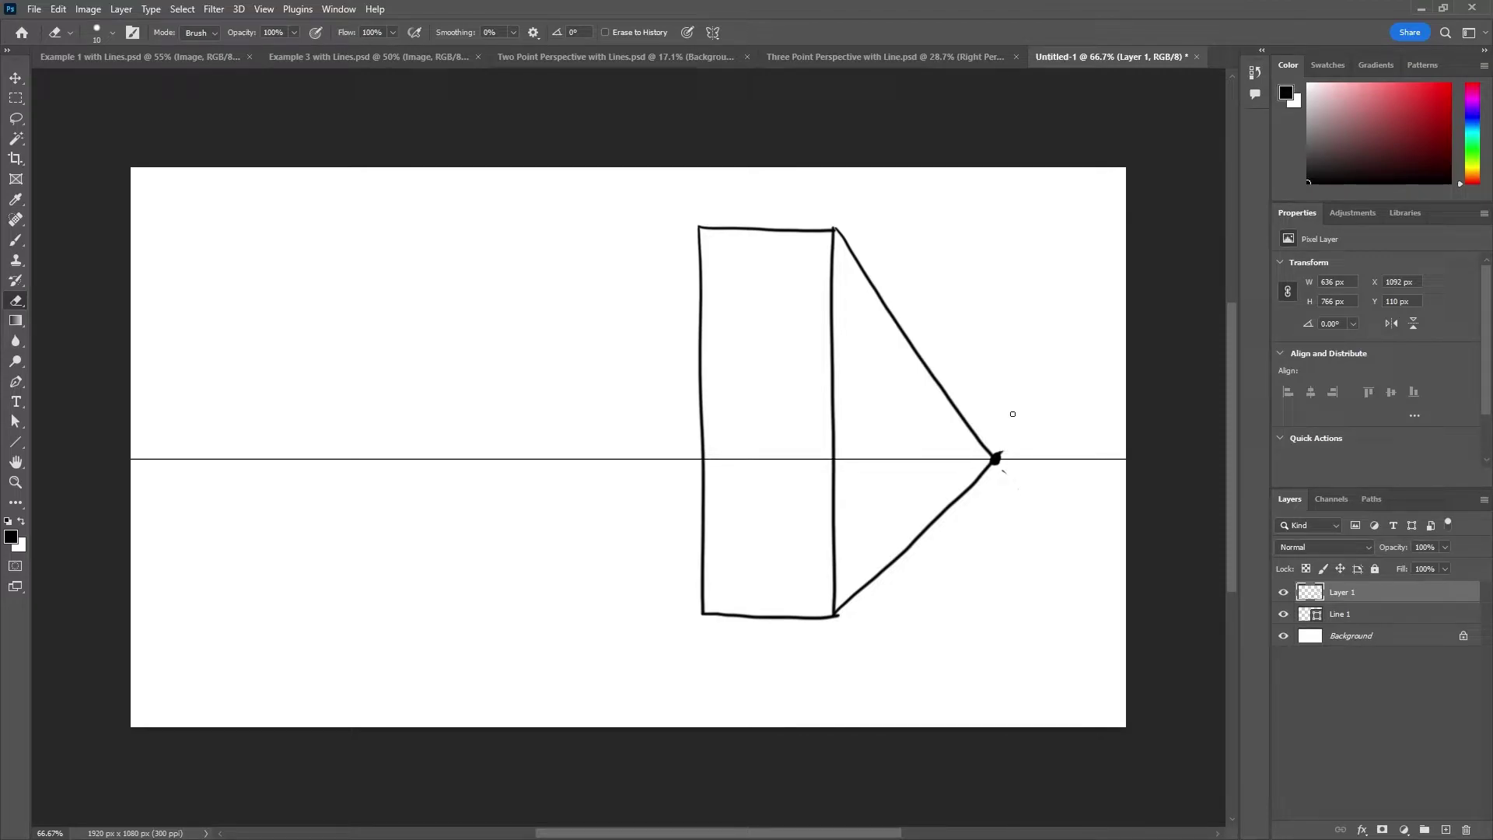
# Brush a straight vertical back edge across the two guide lines and erase the excess lines beyond the building's side face.
pyautogui.press('b')
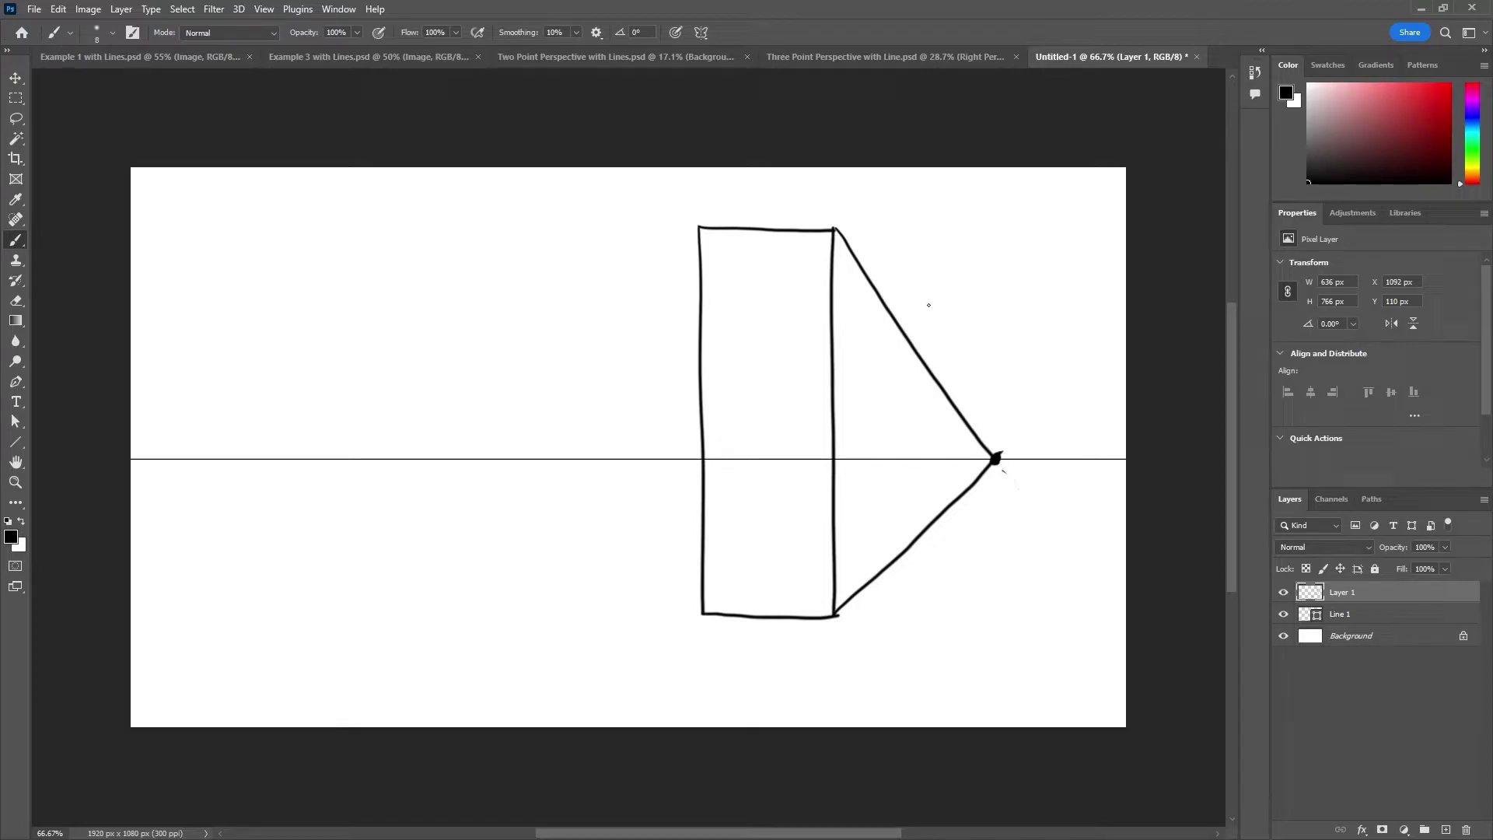
pyautogui.keyDown('shift'); pyautogui.moveTo(927, 307); pyautogui.dragTo(928, 604); pyautogui.keyUp('shift')
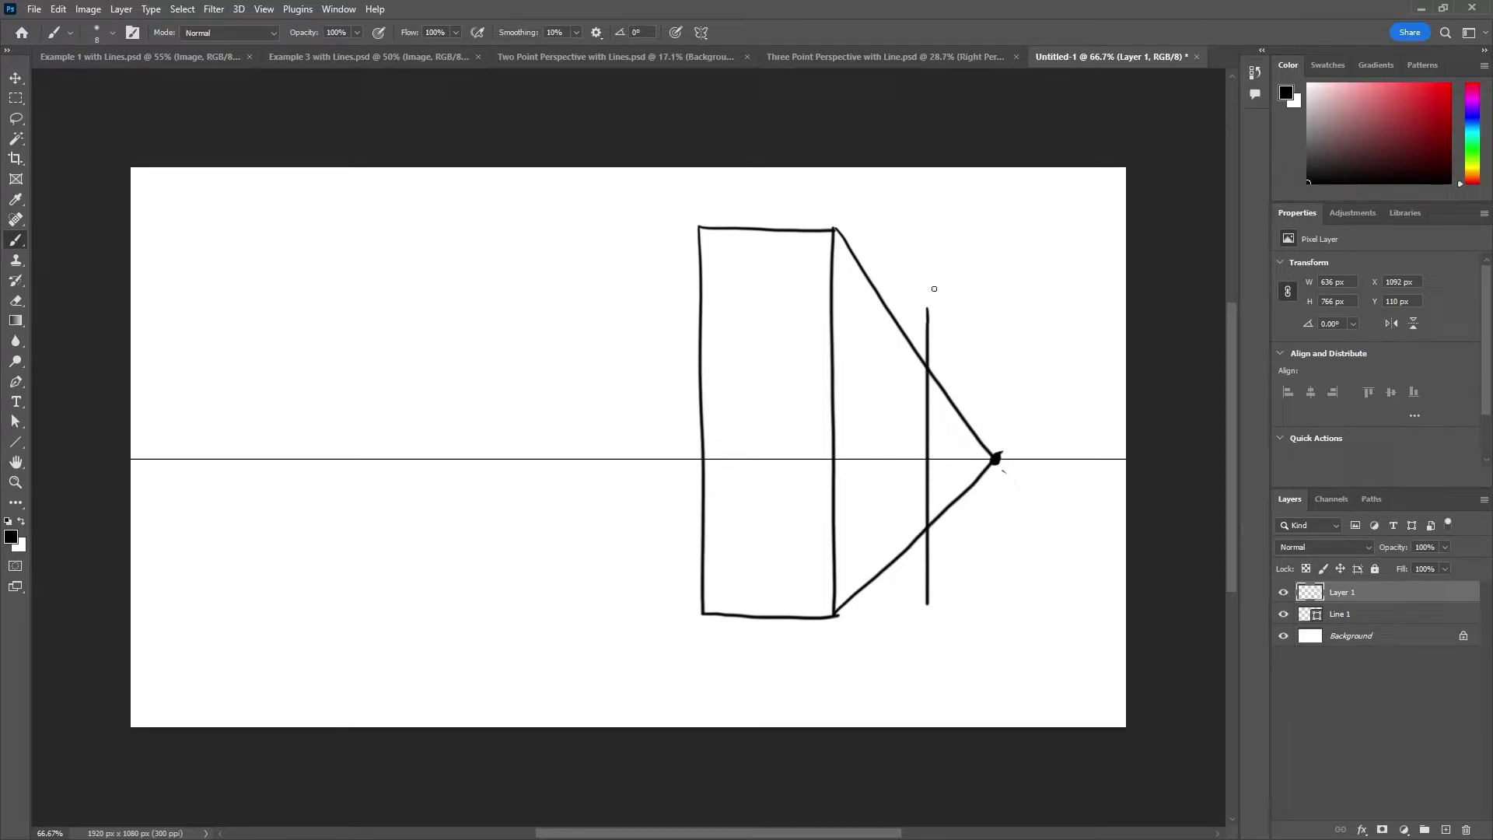
pyautogui.moveTo(927, 307)
pyautogui.mouseDown()
pyautogui.moveTo(934, 388)
pyautogui.moveTo(944, 364)
pyautogui.moveTo(943, 402)
pyautogui.moveTo(980, 443)
pyautogui.mouseUp()
pyautogui.moveTo(928, 522)
pyautogui.mouseDown()
pyautogui.moveTo(908, 604)
pyautogui.moveTo(941, 592)
pyautogui.moveTo(948, 481)
pyautogui.moveTo(961, 506)
pyautogui.moveTo(986, 468)
pyautogui.mouseUp()
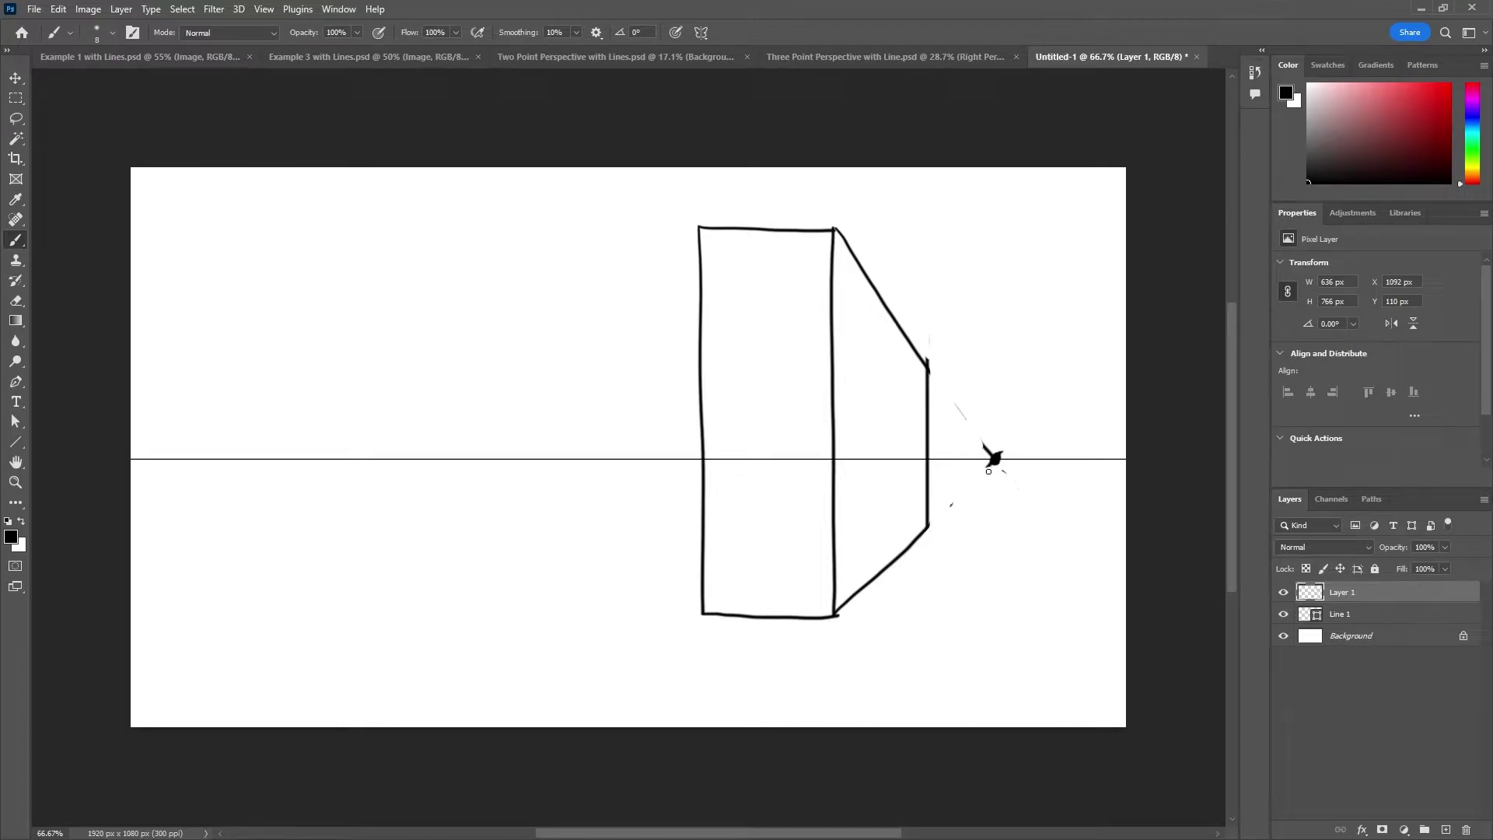
pyautogui.moveTo(957, 415); pyautogui.dragTo(955, 403)
pyautogui.moveTo(928, 349); pyautogui.dragTo(933, 363)
# Brush a smaller upright rectangle across the horizon between the vanishing point and the canvas's right edge.
pyautogui.moveTo(1031, 343)
pyautogui.keyDown('shift'); pyautogui.mouseDown()
pyautogui.moveTo(1030, 579)
pyautogui.moveTo(1127, 572)
pyautogui.moveTo(1031, 346)
pyautogui.moveTo(1127, 346)
pyautogui.moveTo(1115, 615)
pyautogui.mouseUp(); pyautogui.keyUp('shift')
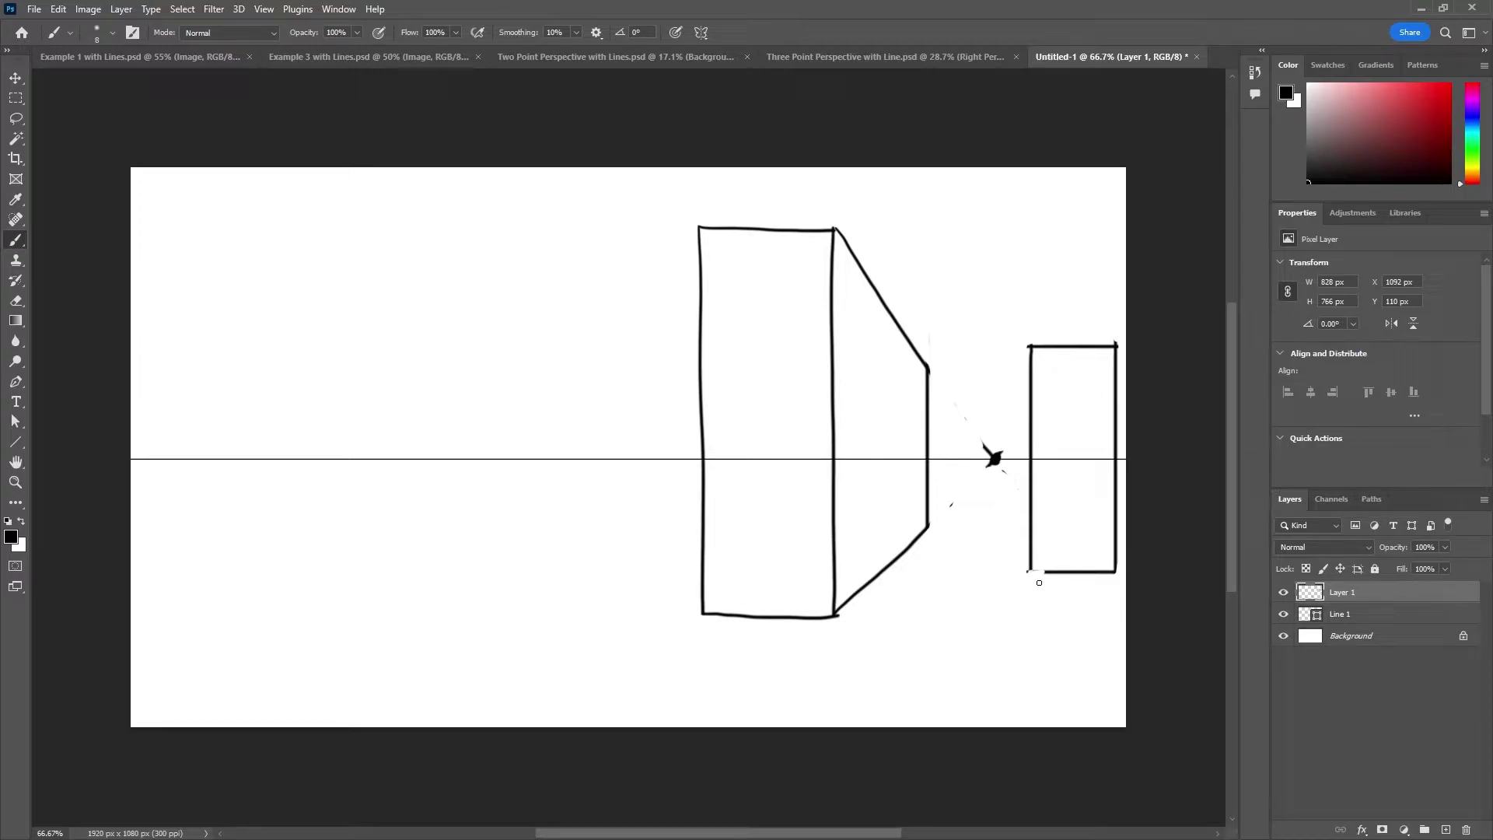
pyautogui.rightClick(1035, 549)
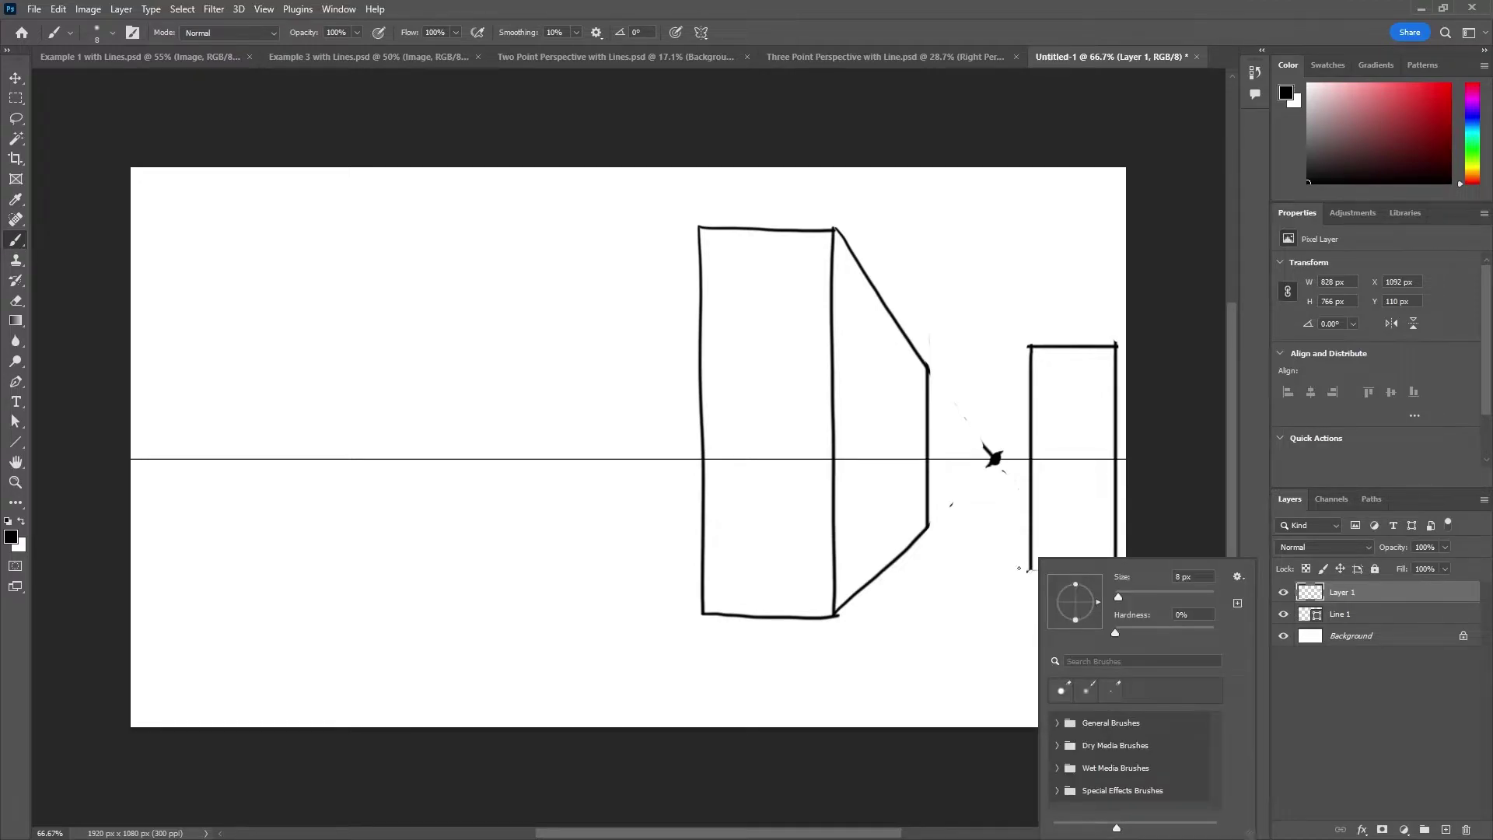
pyautogui.press('Escape')
pyautogui.moveTo(1030, 571); pyautogui.dragTo(1048, 573)
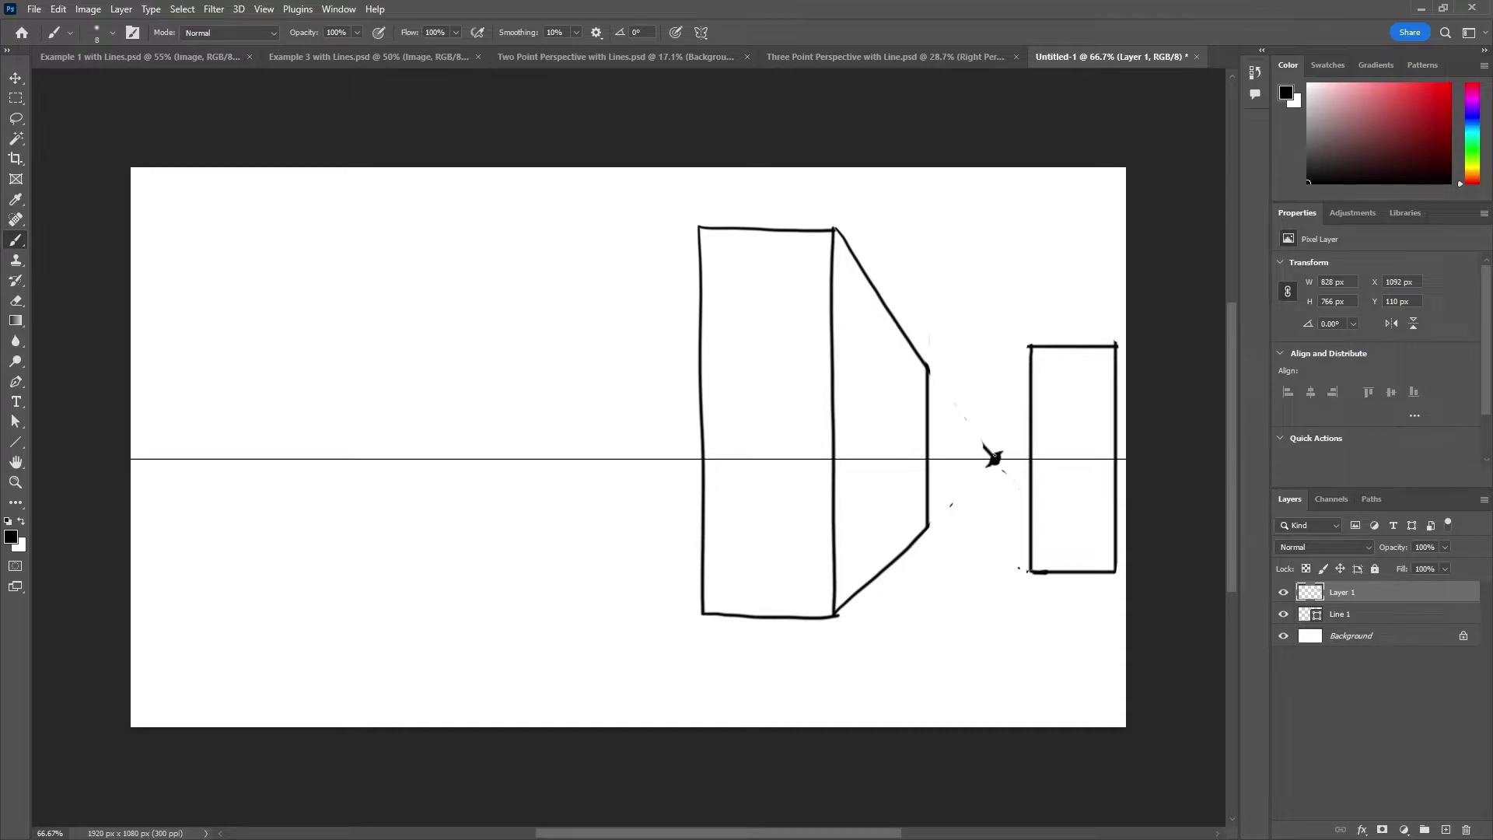
# Connect the small rectangle's left corners to the vanishing point, add a vertical back edge, and erase the excess guides.
pyautogui.moveTo(995, 459); pyautogui.dragTo(1035, 348)
pyautogui.moveTo(995, 459); pyautogui.dragTo(1030, 571)
pyautogui.moveTo(1013, 411); pyautogui.dragTo(1013, 381)
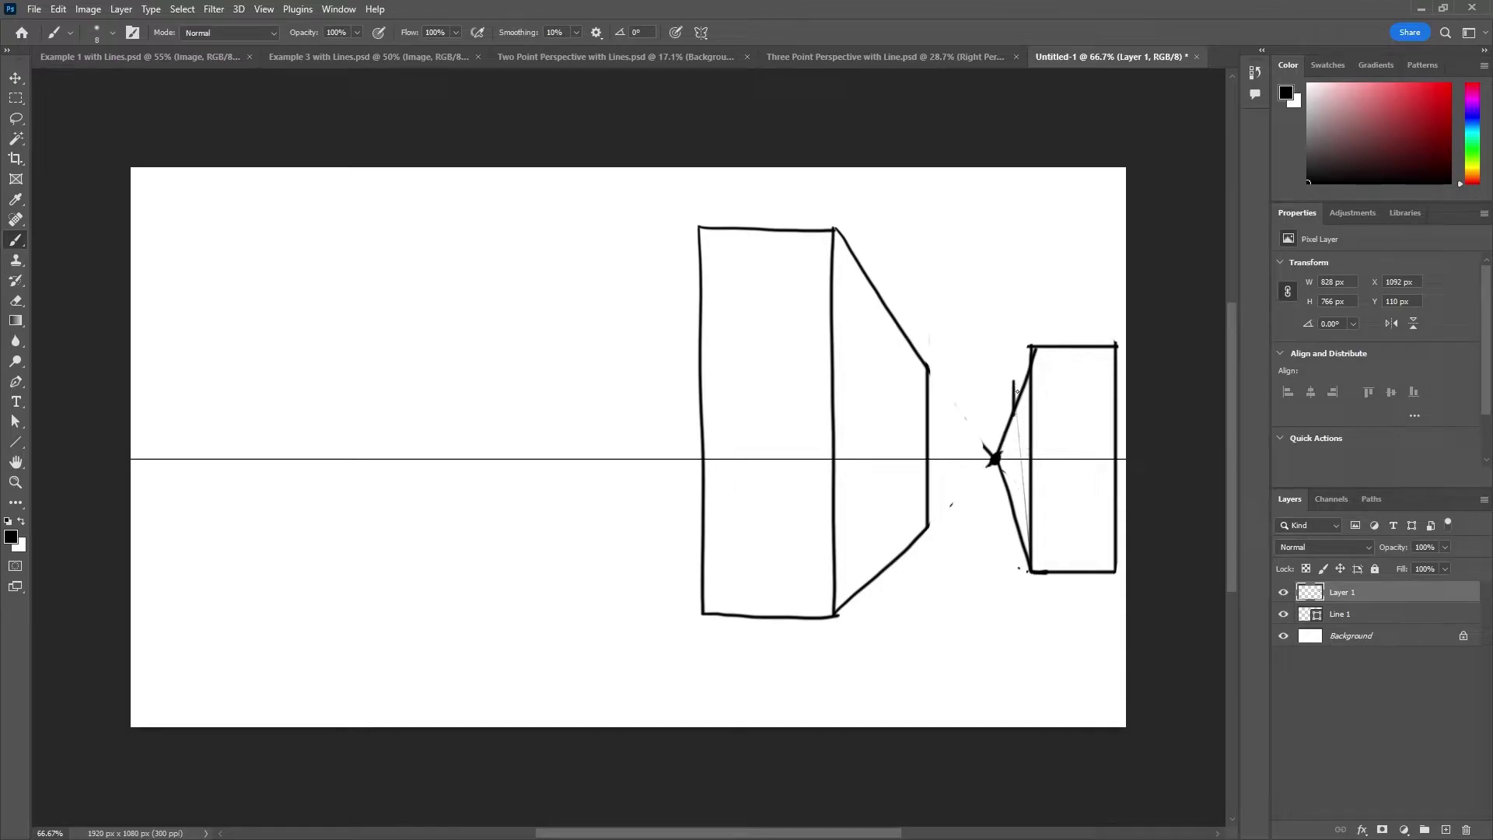
pyautogui.hotkey('ctrl', 'z')
pyautogui.moveTo(1012, 388); pyautogui.dragTo(1012, 545)
pyautogui.moveTo(991, 441)
pyautogui.mouseDown()
pyautogui.moveTo(984, 455)
pyautogui.moveTo(1011, 397)
pyautogui.moveTo(1010, 413)
pyautogui.mouseUp()
pyautogui.moveTo(1005, 471); pyautogui.dragTo(1010, 533)
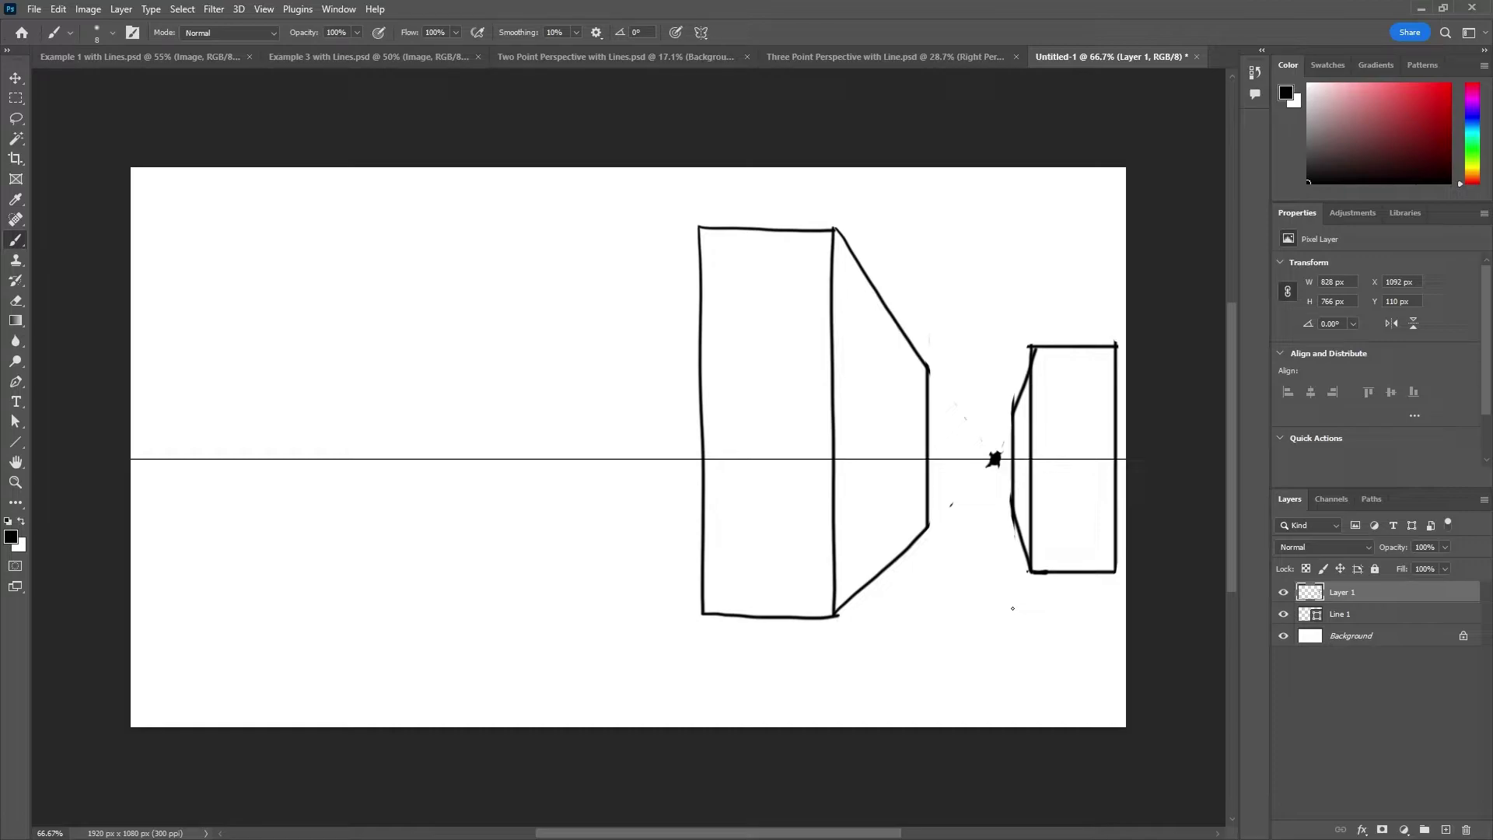
# Draw a small window on the large building's side face using guides to the vanishing point, and erase the guides.
pyautogui.moveTo(846, 298)
pyautogui.mouseDown()
pyautogui.moveTo(844, 338)
pyautogui.moveTo(994, 456)
pyautogui.mouseUp()
pyautogui.rightClick(995, 457)
pyautogui.press('Escape')
pyautogui.moveTo(849, 298); pyautogui.dragTo(995, 457)
pyautogui.moveTo(862, 315)
pyautogui.mouseDown()
pyautogui.moveTo(886, 381)
pyautogui.moveTo(891, 340)
pyautogui.moveTo(912, 399)
pyautogui.moveTo(911, 360)
pyautogui.moveTo(920, 405)
pyautogui.moveTo(923, 374)
pyautogui.moveTo(932, 384)
pyautogui.moveTo(937, 430)
pyautogui.moveTo(958, 402)
pyautogui.moveTo(967, 449)
pyautogui.moveTo(978, 432)
pyautogui.moveTo(983, 447)
pyautogui.moveTo(945, 394)
pyautogui.moveTo(989, 469)
pyautogui.mouseUp()
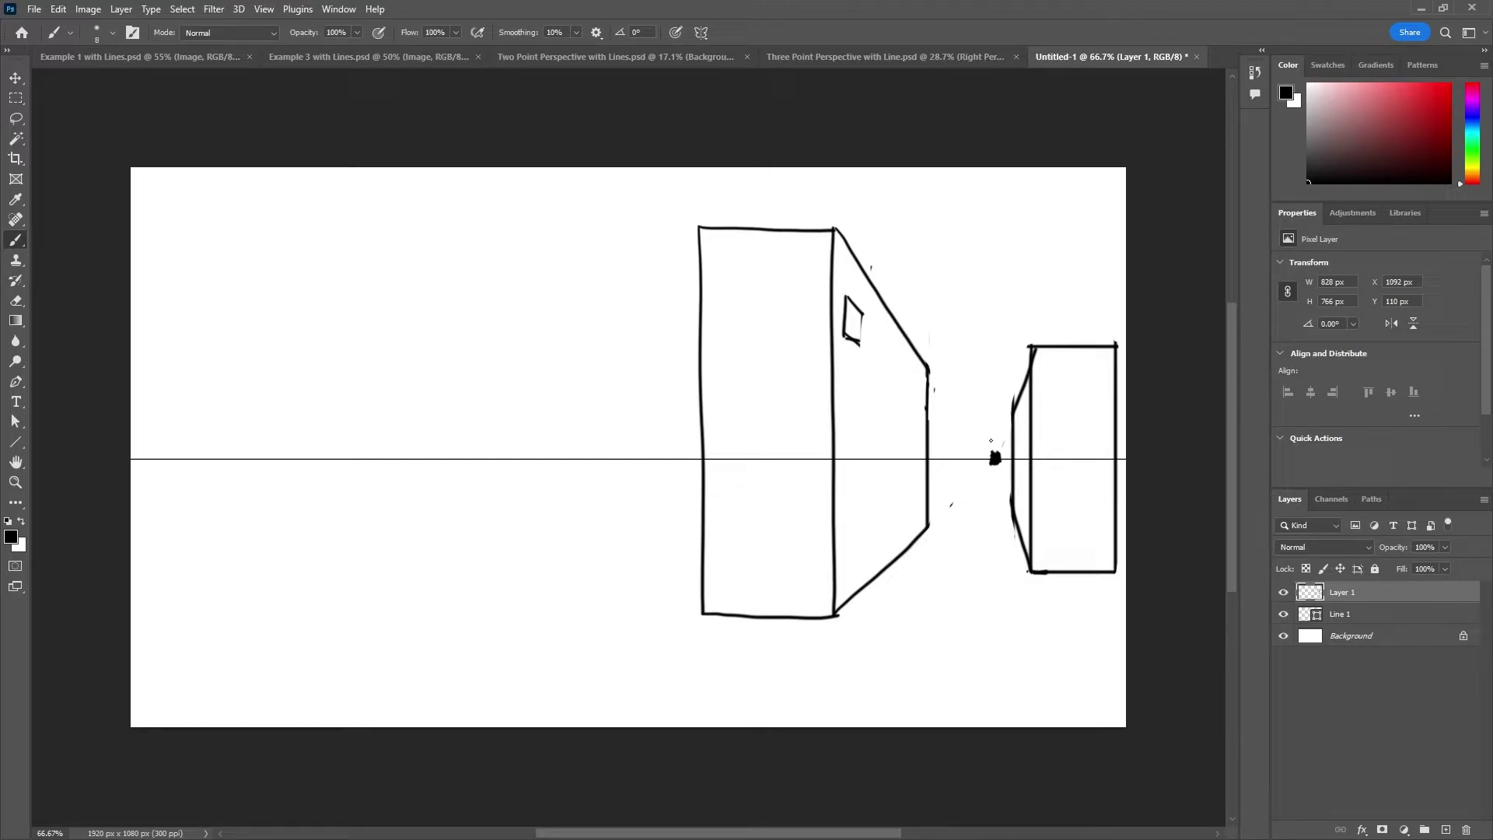
pyautogui.moveTo(864, 311)
pyautogui.mouseDown()
pyautogui.moveTo(863, 340)
pyautogui.moveTo(863, 311)
pyautogui.mouseUp()
# Hide the one-point sketch layer and add a new empty layer, leaving the horizon line visible.
pyautogui.click(1282, 592)
pyautogui.click(1283, 614)
pyautogui.click(1445, 829)
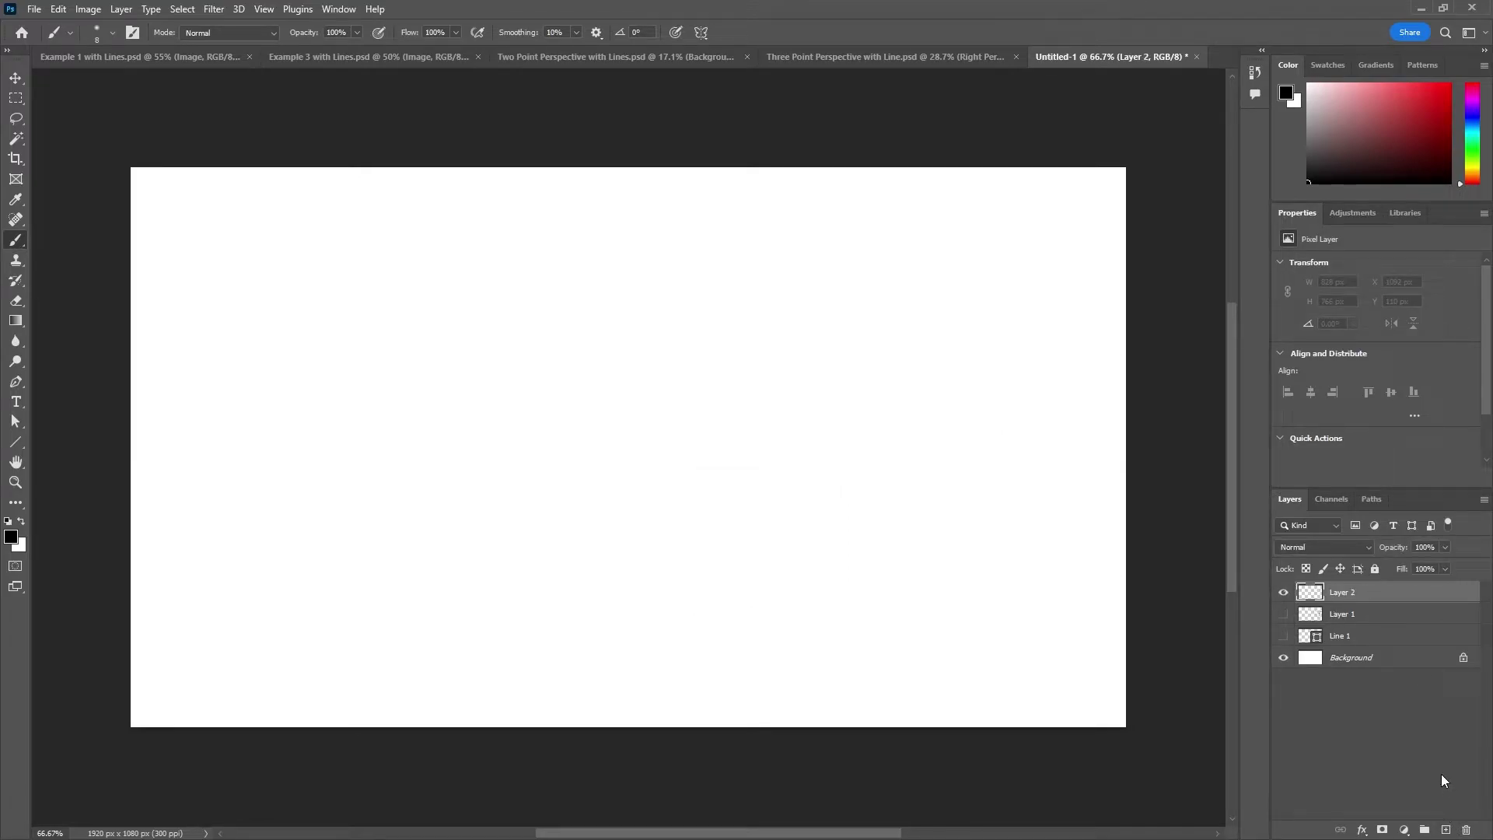
pyautogui.click(1284, 636)
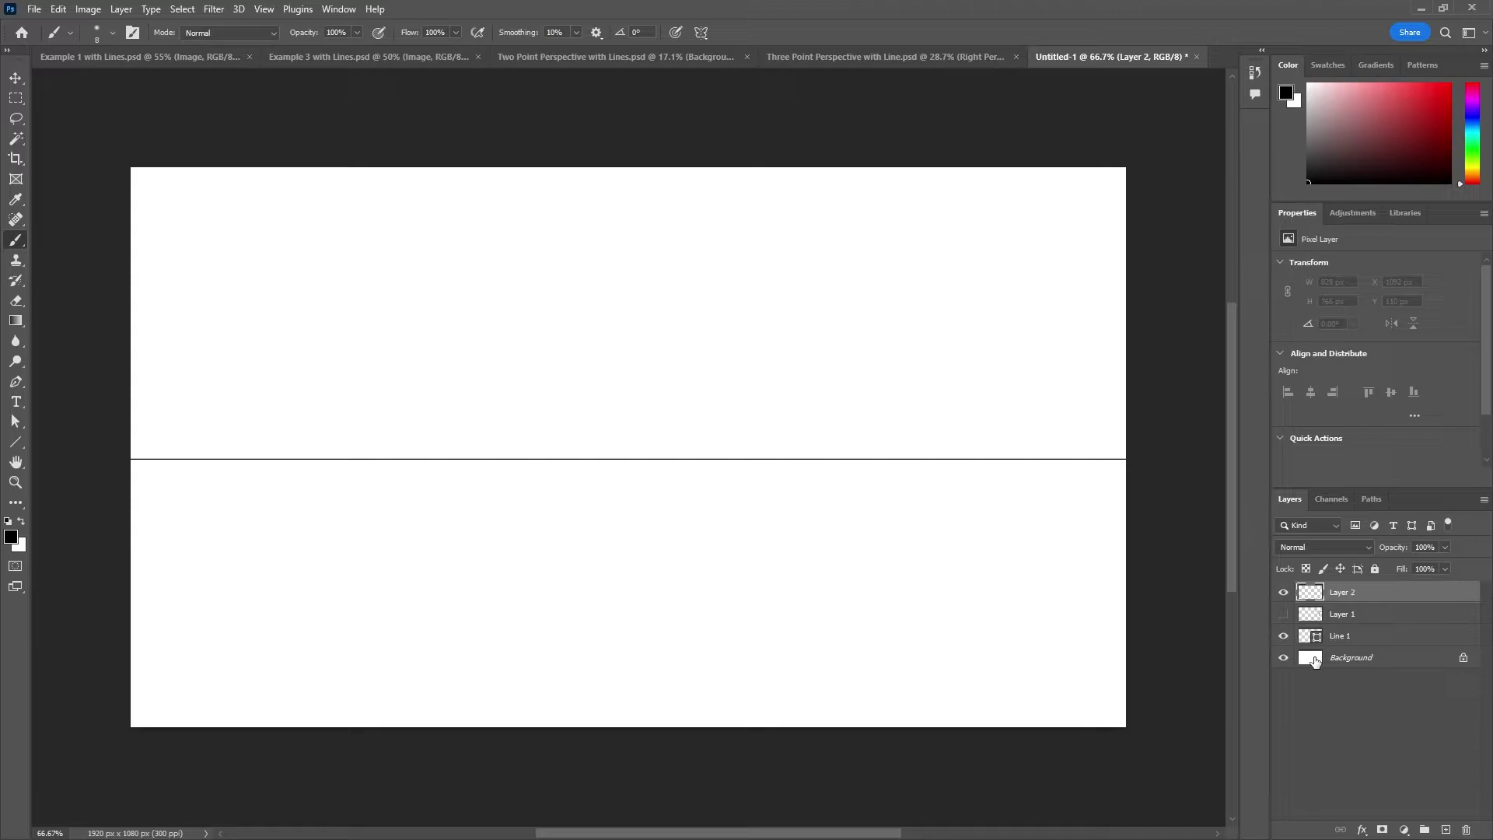
# Brush two vanishing-point dots on the horizon and a vertical box edge crossing the line between them.
pyautogui.click(983, 458)
pyautogui.click(601, 459)
pyautogui.moveTo(762, 316); pyautogui.dragTo(754, 527)
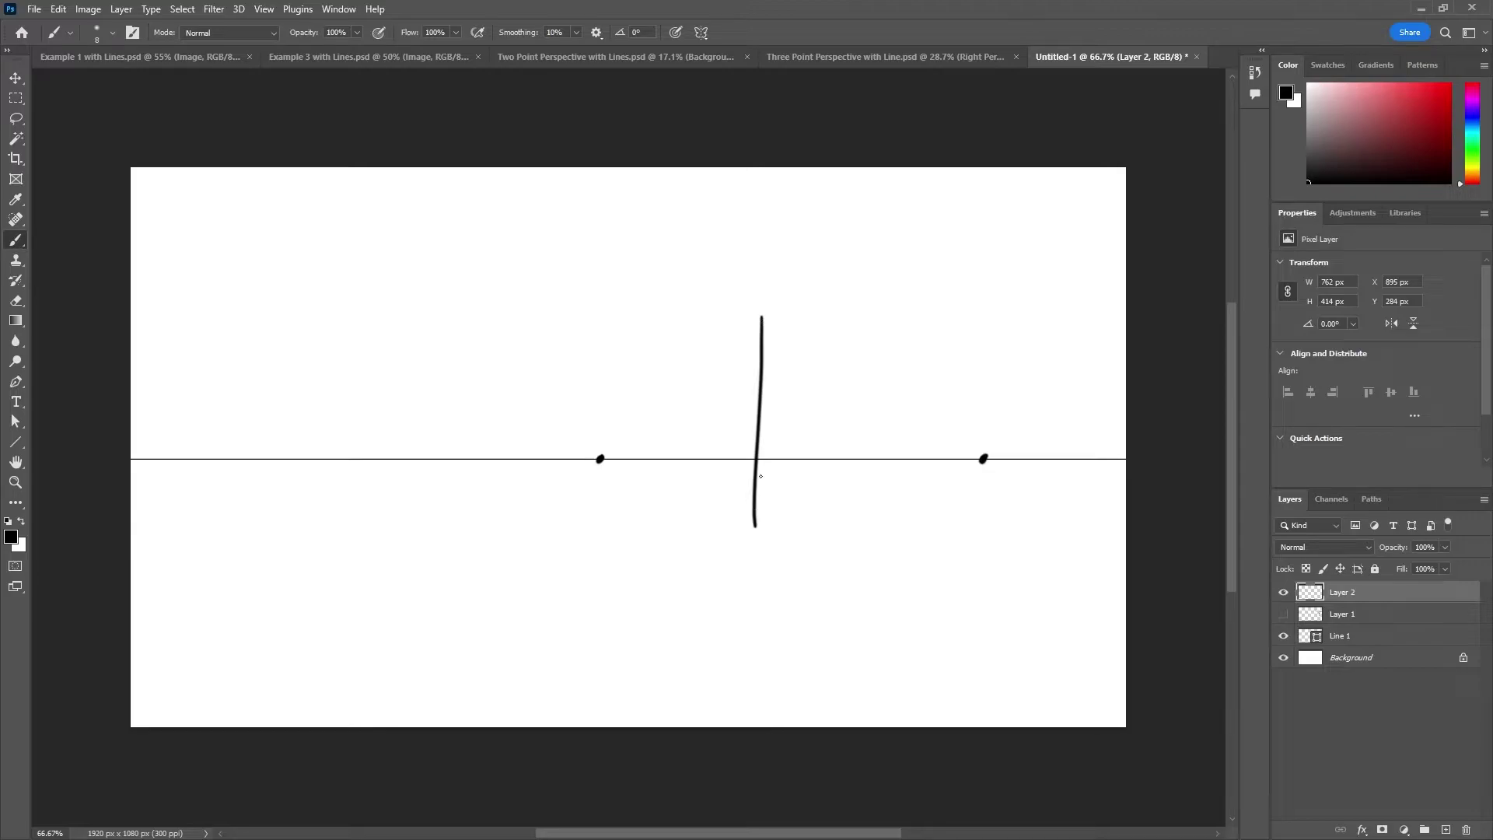
pyautogui.moveTo(754, 507); pyautogui.dragTo(757, 551)
# Connect the vertical edge's ends to both vanishing points and add a vertical side edge on each side.
pyautogui.moveTo(606, 456)
pyautogui.mouseDown()
pyautogui.moveTo(761, 314)
pyautogui.moveTo(983, 459)
pyautogui.mouseUp()
pyautogui.moveTo(755, 555); pyautogui.dragTo(981, 460)
pyautogui.moveTo(600, 458); pyautogui.dragTo(751, 547)
pyautogui.moveTo(703, 342); pyautogui.dragTo(693, 559)
pyautogui.moveTo(832, 335); pyautogui.dragTo(825, 562)
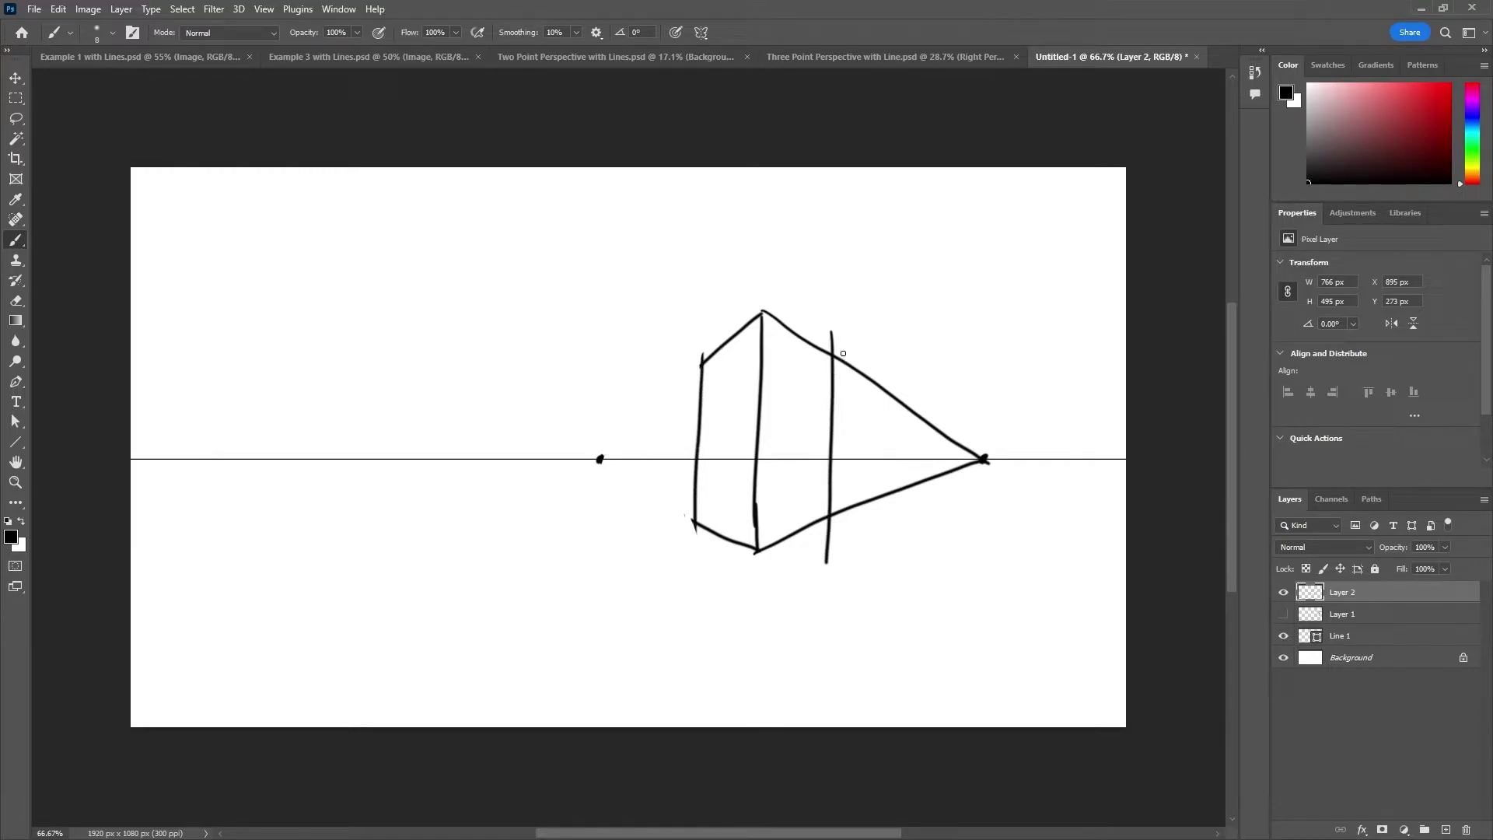
# Erase the excess lines beyond the box's right side edge and repair its upper right corner.
pyautogui.moveTo(843, 353); pyautogui.dragTo(834, 342)
pyautogui.moveTo(844, 450)
pyautogui.mouseDown()
pyautogui.moveTo(917, 415)
pyautogui.moveTo(941, 434)
pyautogui.mouseUp()
pyautogui.moveTo(855, 366)
pyautogui.mouseDown()
pyautogui.moveTo(978, 449)
pyautogui.moveTo(871, 382)
pyautogui.mouseUp()
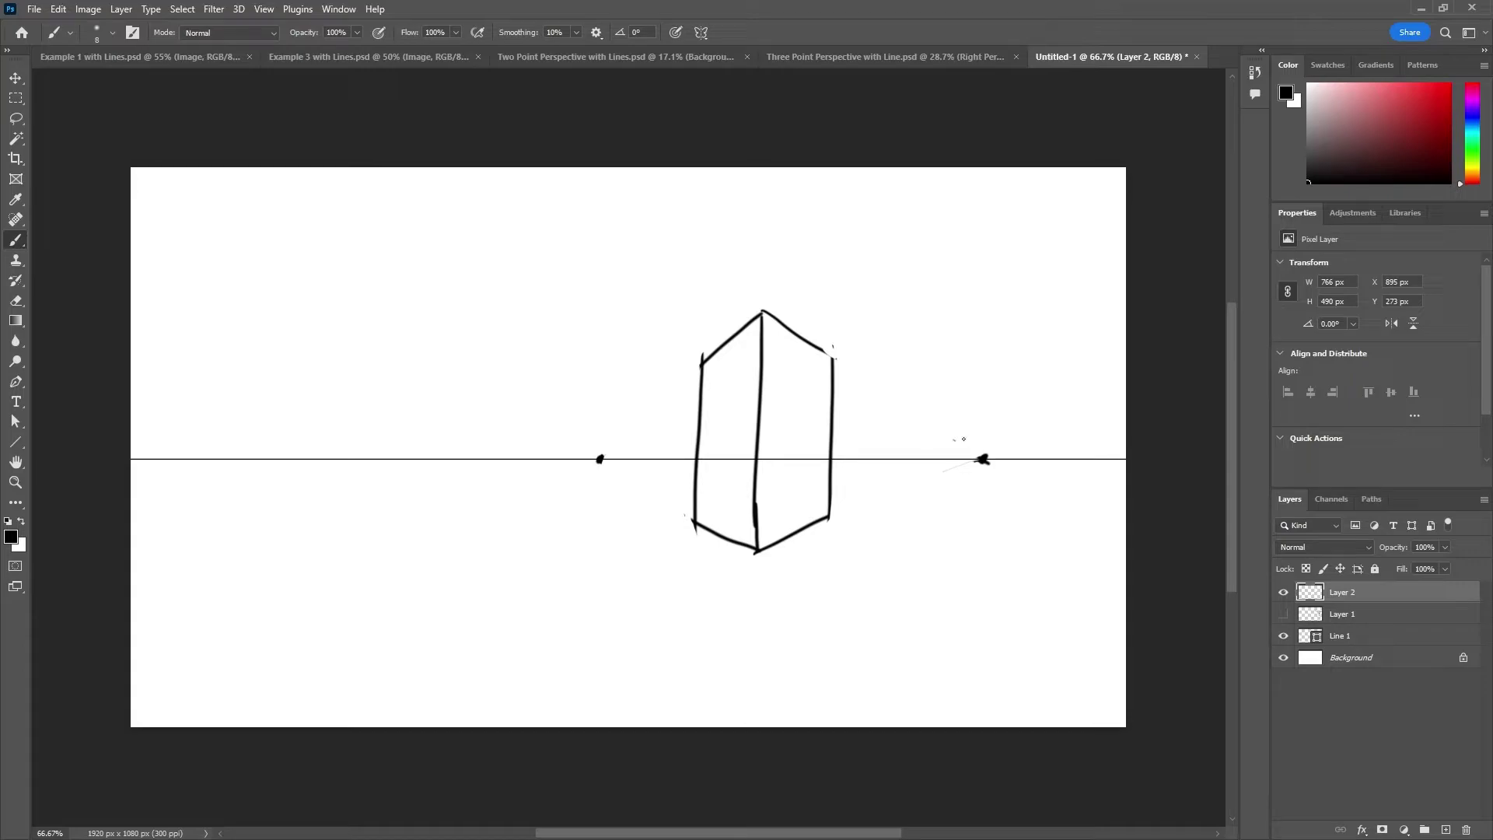
pyautogui.moveTo(813, 342); pyautogui.dragTo(833, 356)
# Brush a second vertical edge right of the box, connect its ends to both vanishing points, and add two side edges.
pyautogui.moveTo(887, 315); pyautogui.dragTo(893, 527)
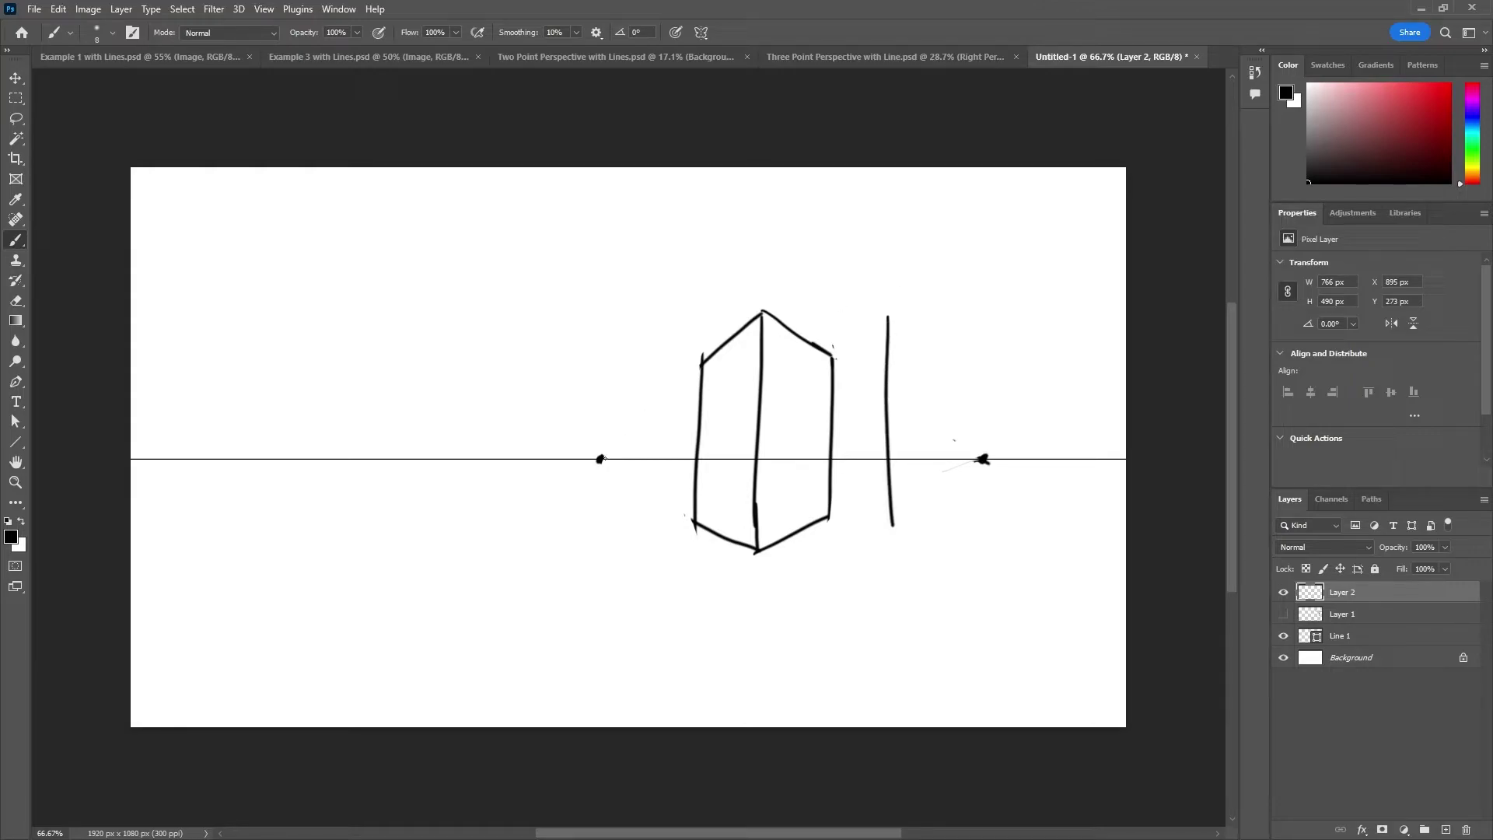
pyautogui.moveTo(601, 459); pyautogui.dragTo(887, 316)
pyautogui.moveTo(600, 459)
pyautogui.mouseDown()
pyautogui.moveTo(896, 553)
pyautogui.moveTo(982, 459)
pyautogui.mouseUp()
pyautogui.moveTo(885, 312); pyautogui.dragTo(984, 460)
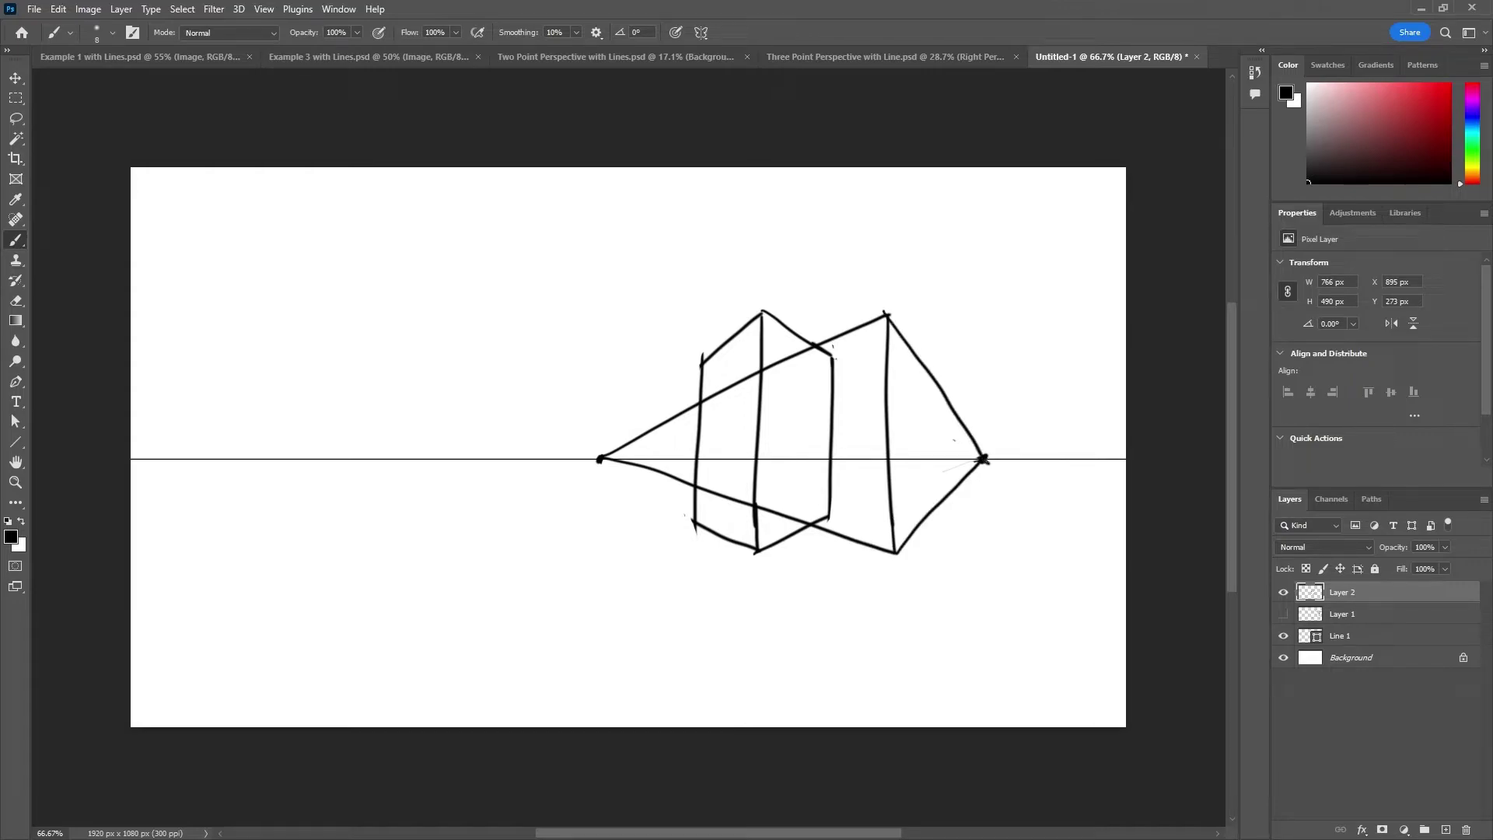
pyautogui.moveTo(939, 349); pyautogui.dragTo(937, 550)
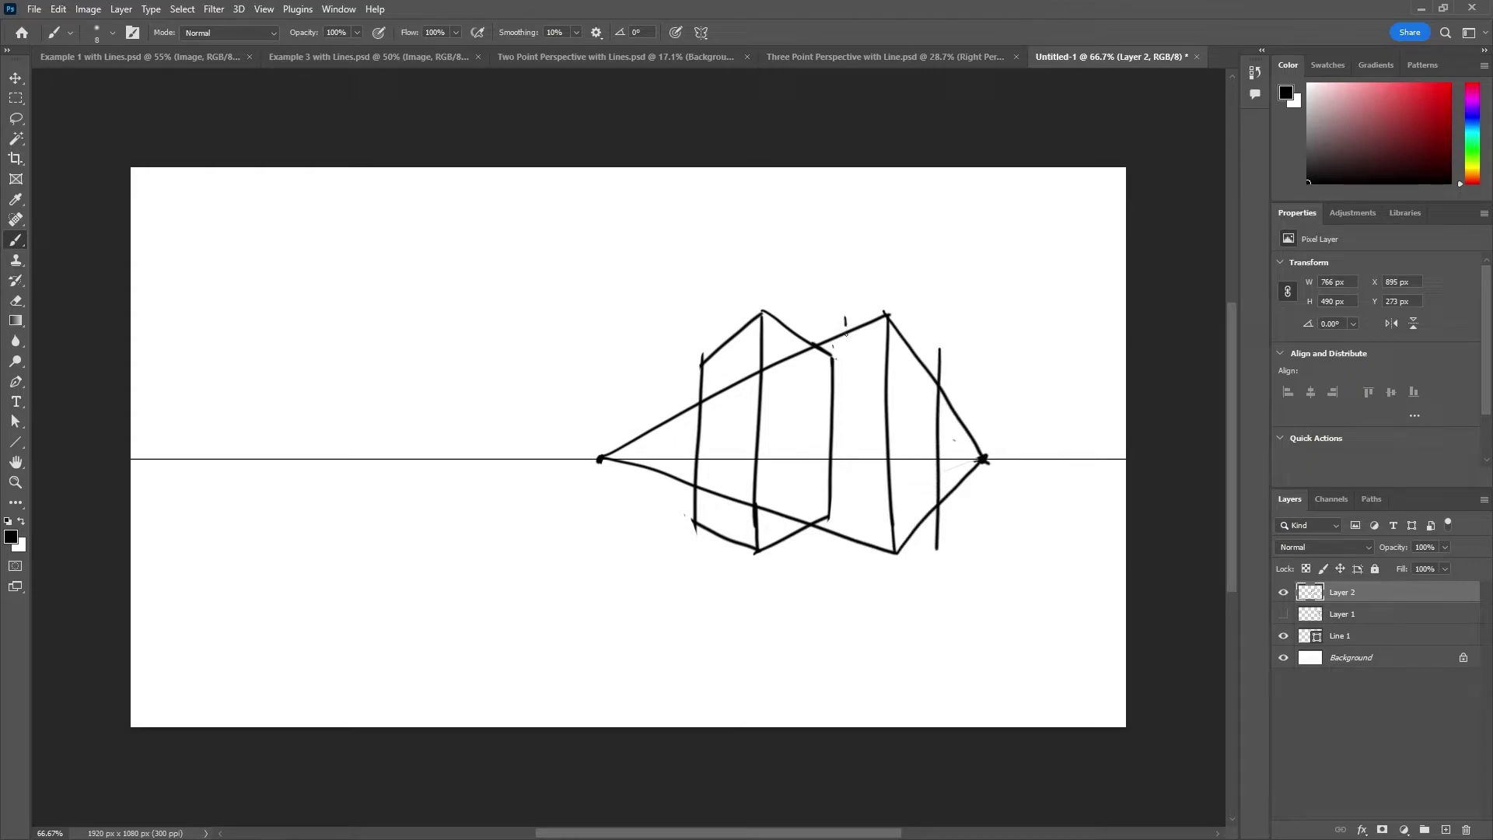
pyautogui.moveTo(846, 322); pyautogui.dragTo(843, 583)
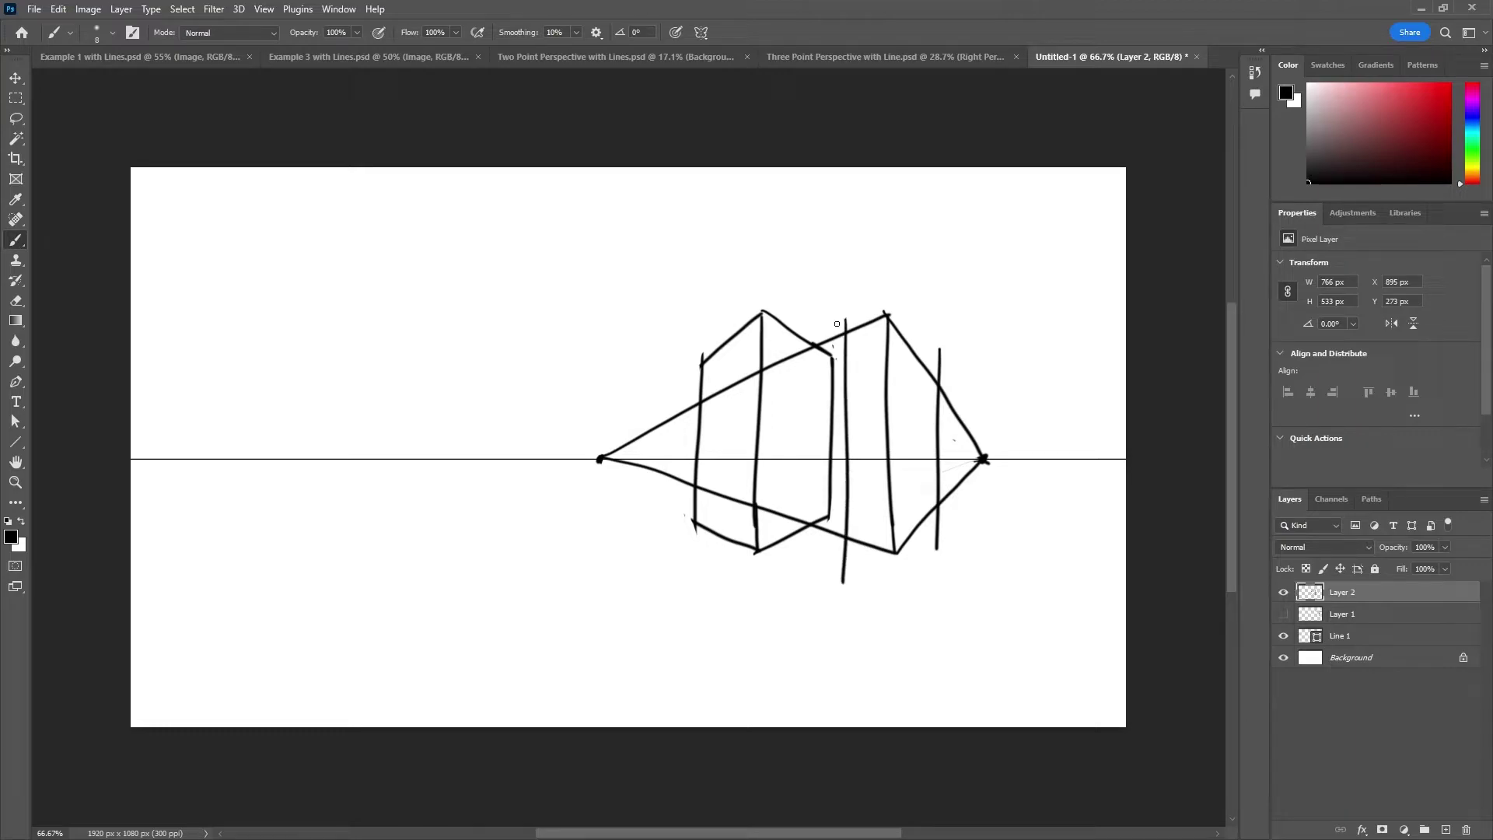
# Erase the overshooting ends of the second box's side edges and its guides toward the right vanishing point.
pyautogui.moveTo(846, 543); pyautogui.dragTo(843, 571)
pyautogui.moveTo(936, 518); pyautogui.dragTo(937, 548)
pyautogui.moveTo(938, 385)
pyautogui.mouseDown()
pyautogui.moveTo(940, 351)
pyautogui.moveTo(939, 420)
pyautogui.moveTo(949, 406)
pyautogui.moveTo(957, 418)
pyautogui.mouseUp()
pyautogui.moveTo(948, 472)
pyautogui.mouseDown()
pyautogui.moveTo(959, 487)
pyautogui.moveTo(974, 455)
pyautogui.mouseUp()
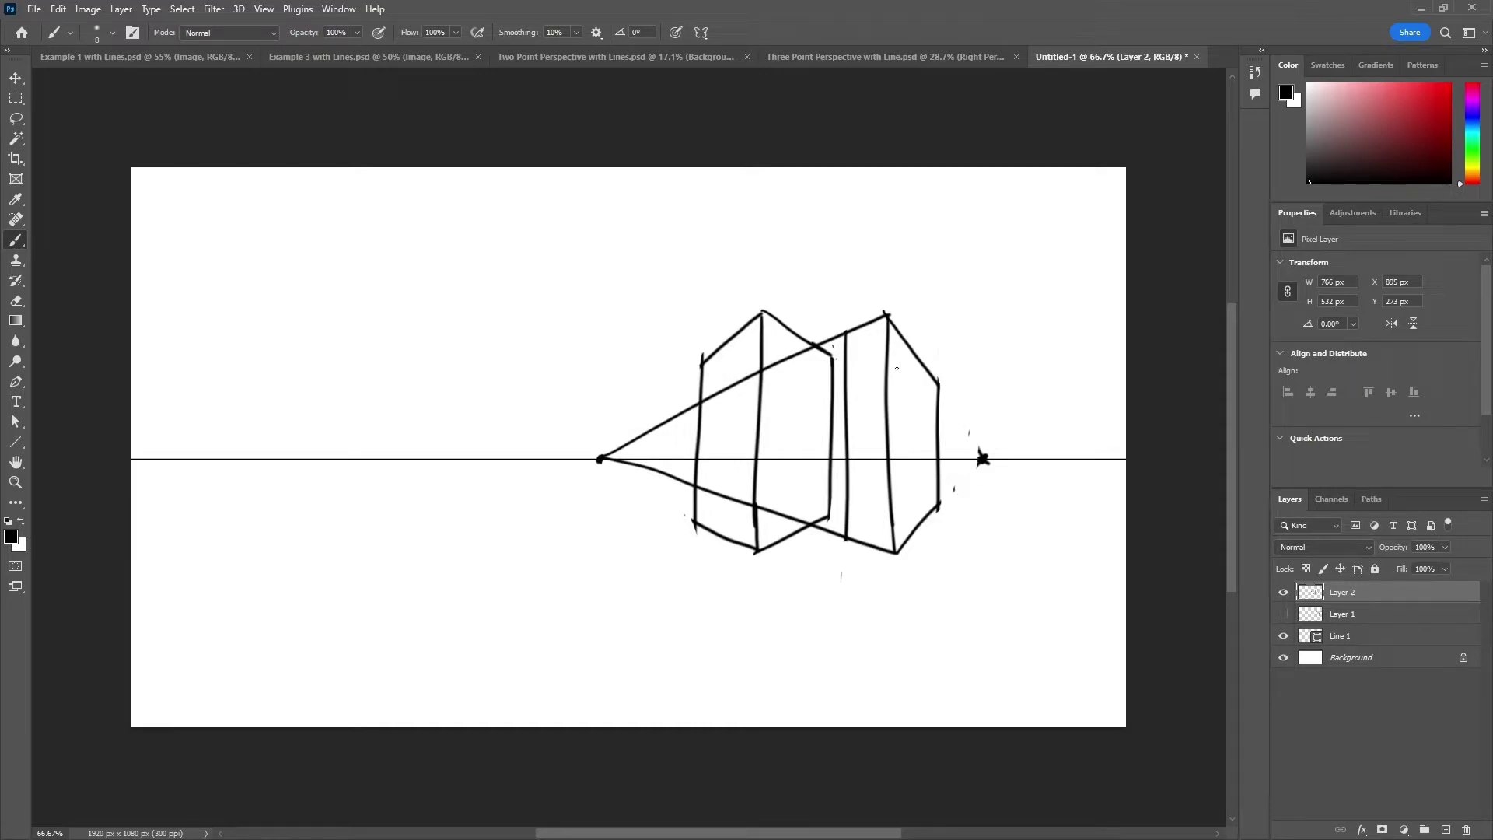
# Hatch the second box's right face and clean up the overlapping lines around its left side.
pyautogui.moveTo(895, 360)
pyautogui.mouseDown()
pyautogui.moveTo(920, 397)
pyautogui.moveTo(917, 447)
pyautogui.mouseUp()
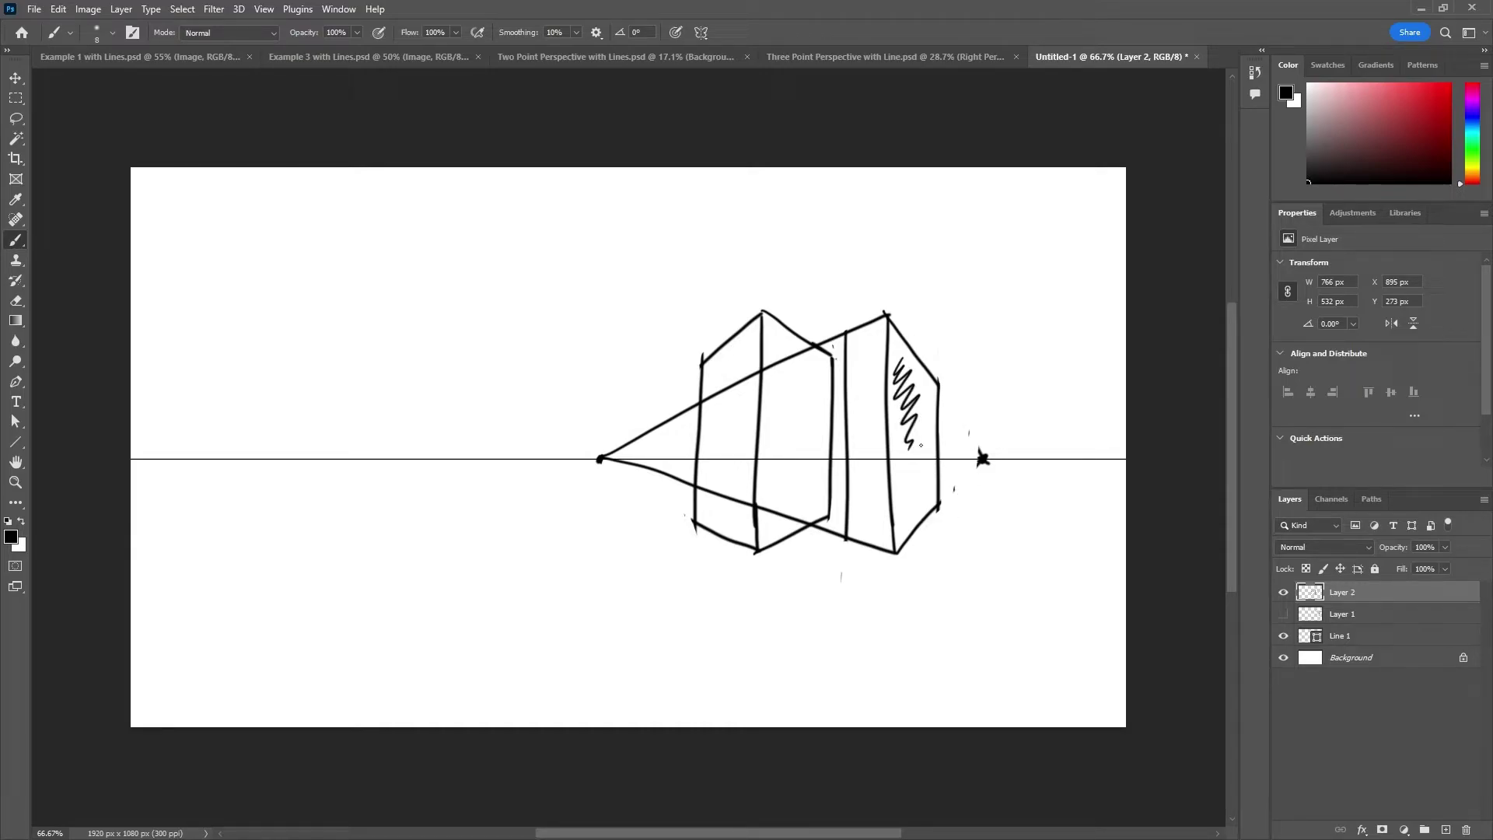
pyautogui.moveTo(839, 330); pyautogui.dragTo(826, 341)
pyautogui.moveTo(837, 533)
pyautogui.mouseDown()
pyautogui.moveTo(816, 521)
pyautogui.moveTo(838, 535)
pyautogui.moveTo(864, 510)
pyautogui.mouseUp()
pyautogui.moveTo(783, 357)
pyautogui.mouseDown()
pyautogui.moveTo(769, 366)
pyautogui.moveTo(804, 351)
pyautogui.moveTo(708, 400)
pyautogui.moveTo(753, 376)
pyautogui.moveTo(687, 487)
pyautogui.mouseUp()
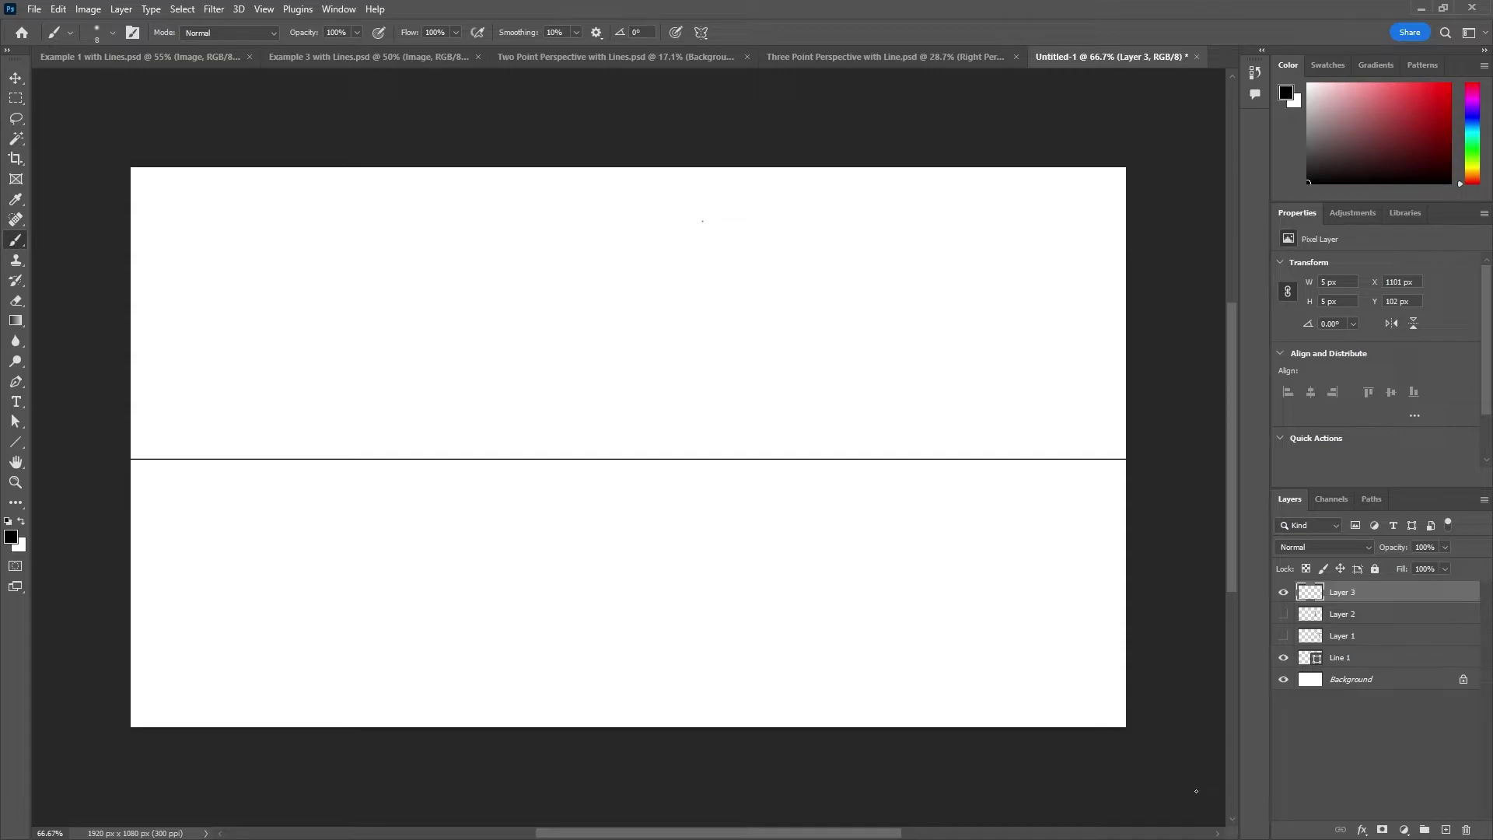
# Brush three vanishing-point dots in a triangle on the new empty layer and hide the horizon line.
pyautogui.click(734, 222)
pyautogui.click(594, 510)
pyautogui.click(893, 413)
pyautogui.click(1283, 658)
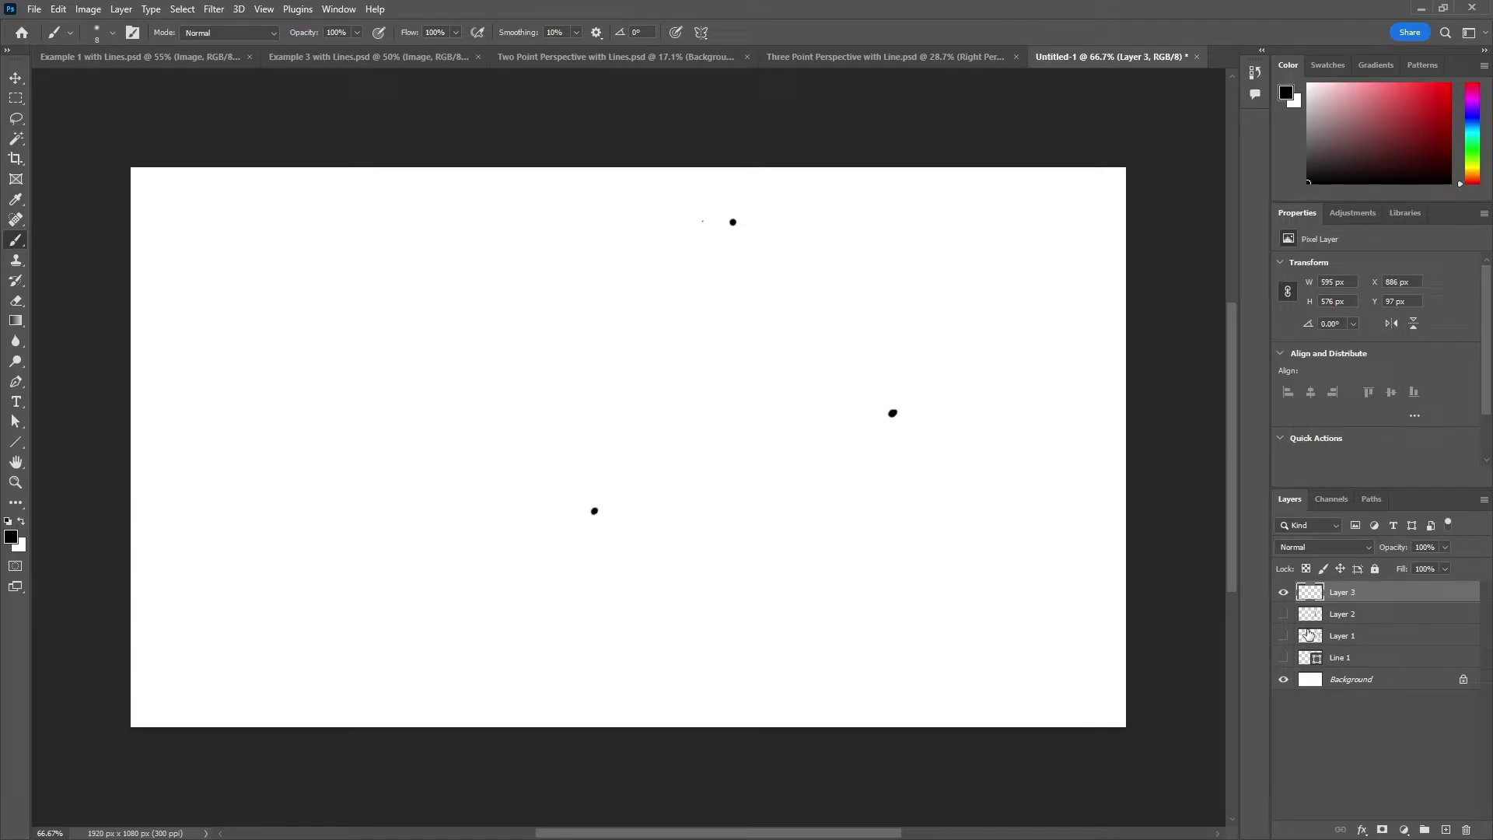
# Brush a long center edge from the upper vanishing point, connect it to both lower points, and add two side edges diverging downward.
pyautogui.moveTo(732, 222); pyautogui.dragTo(781, 643)
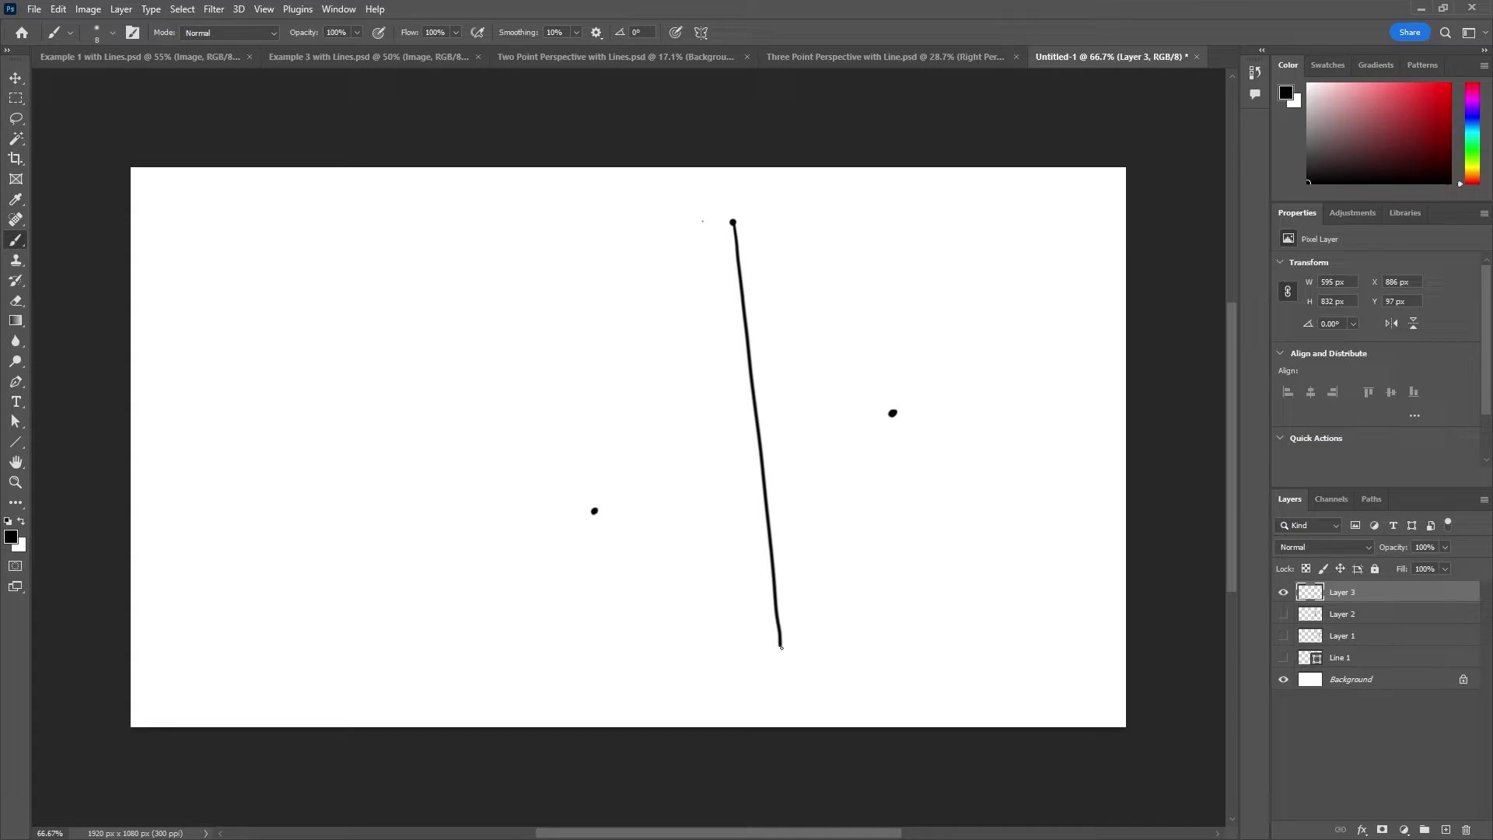
pyautogui.moveTo(594, 511)
pyautogui.mouseDown()
pyautogui.moveTo(752, 342)
pyautogui.moveTo(896, 414)
pyautogui.mouseUp()
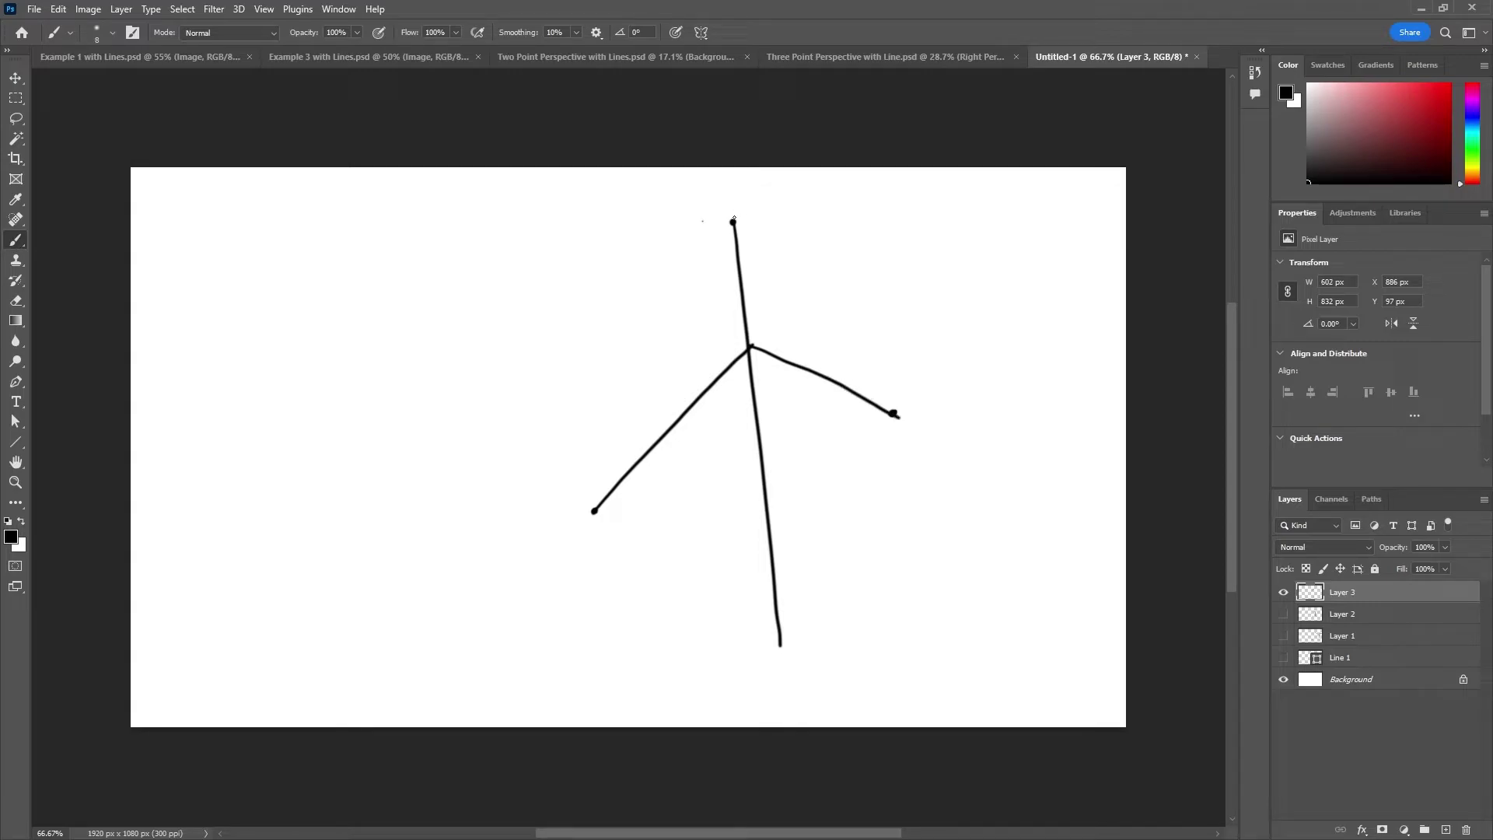
pyautogui.moveTo(732, 222); pyautogui.dragTo(601, 665)
pyautogui.moveTo(733, 221); pyautogui.dragTo(910, 650)
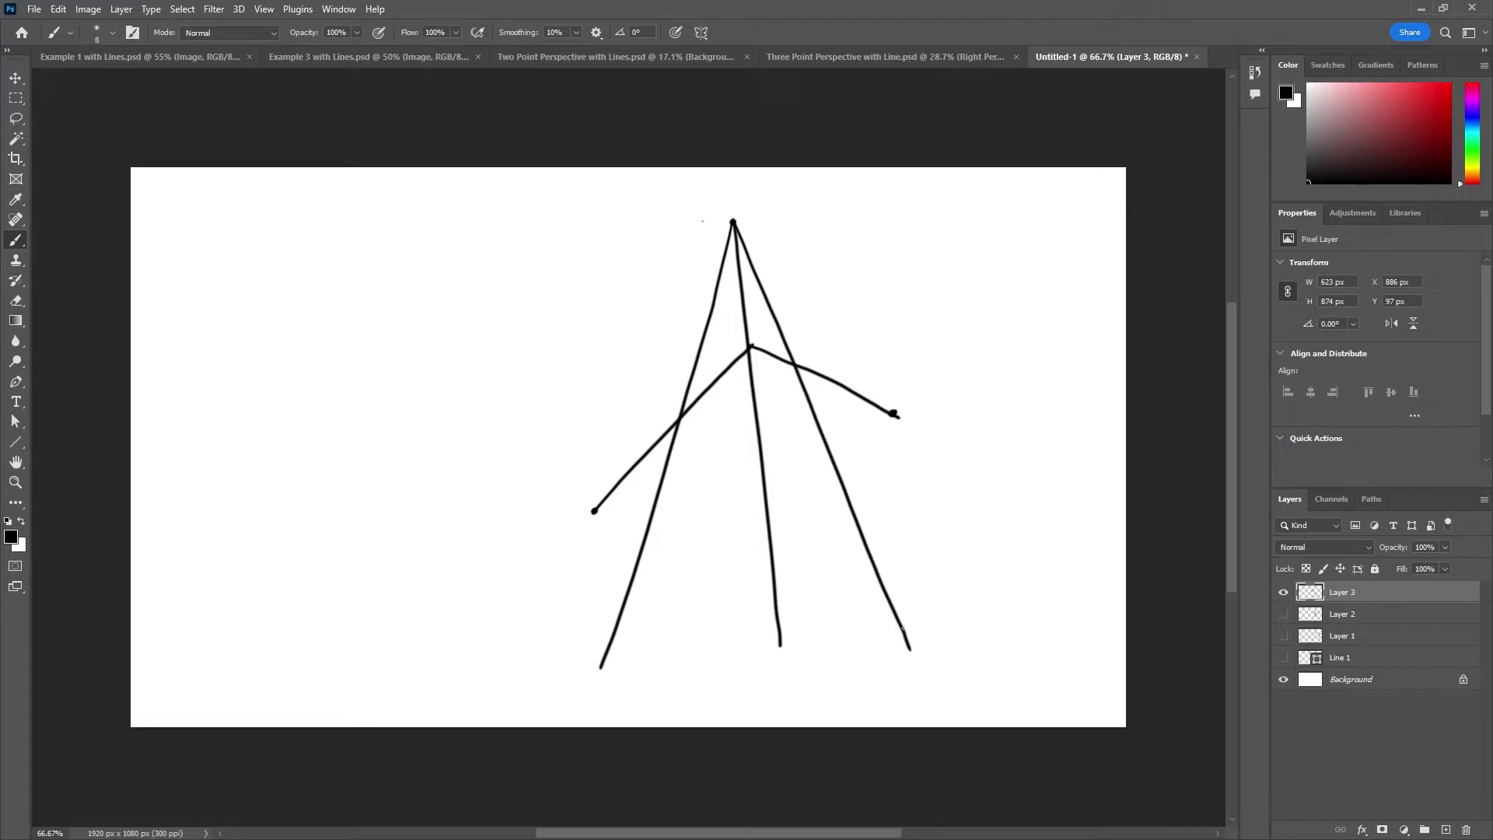
# Erase the guide lines above the box's top corners and the overshooting guides toward the left and right vanishing points.
pyautogui.moveTo(737, 227)
pyautogui.mouseDown()
pyautogui.moveTo(697, 280)
pyautogui.moveTo(737, 251)
pyautogui.moveTo(682, 404)
pyautogui.mouseUp()
pyautogui.moveTo(738, 345)
pyautogui.mouseDown()
pyautogui.moveTo(739, 253)
pyautogui.moveTo(801, 359)
pyautogui.moveTo(759, 310)
pyautogui.moveTo(741, 316)
pyautogui.mouseUp()
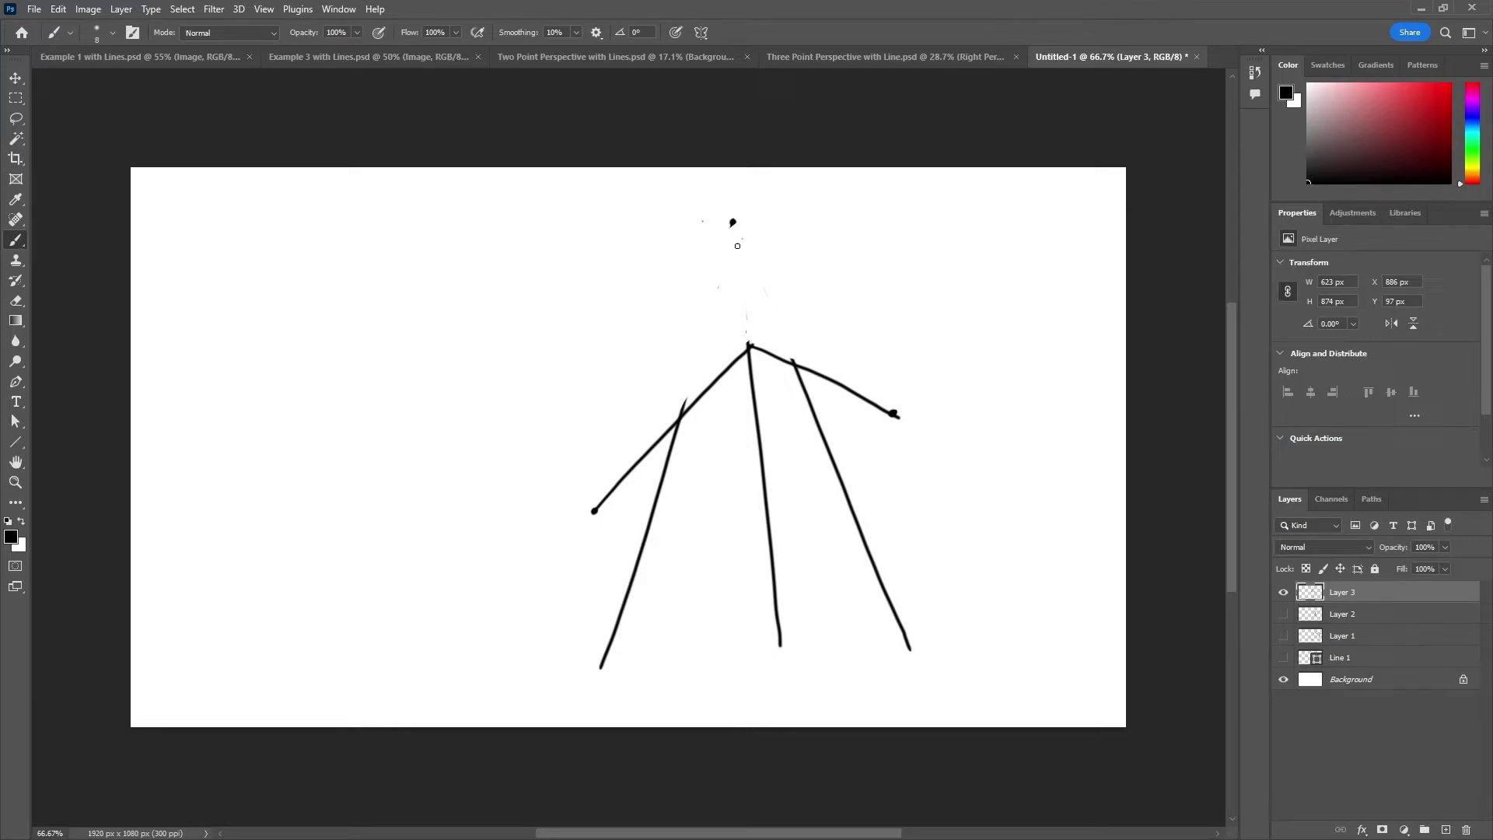
pyautogui.moveTo(663, 421); pyautogui.dragTo(609, 501)
pyautogui.moveTo(659, 438); pyautogui.dragTo(656, 449)
pyautogui.moveTo(809, 363)
pyautogui.mouseDown()
pyautogui.moveTo(835, 402)
pyautogui.moveTo(823, 363)
pyautogui.moveTo(861, 416)
pyautogui.moveTo(860, 385)
pyautogui.moveTo(889, 421)
pyautogui.mouseUp()
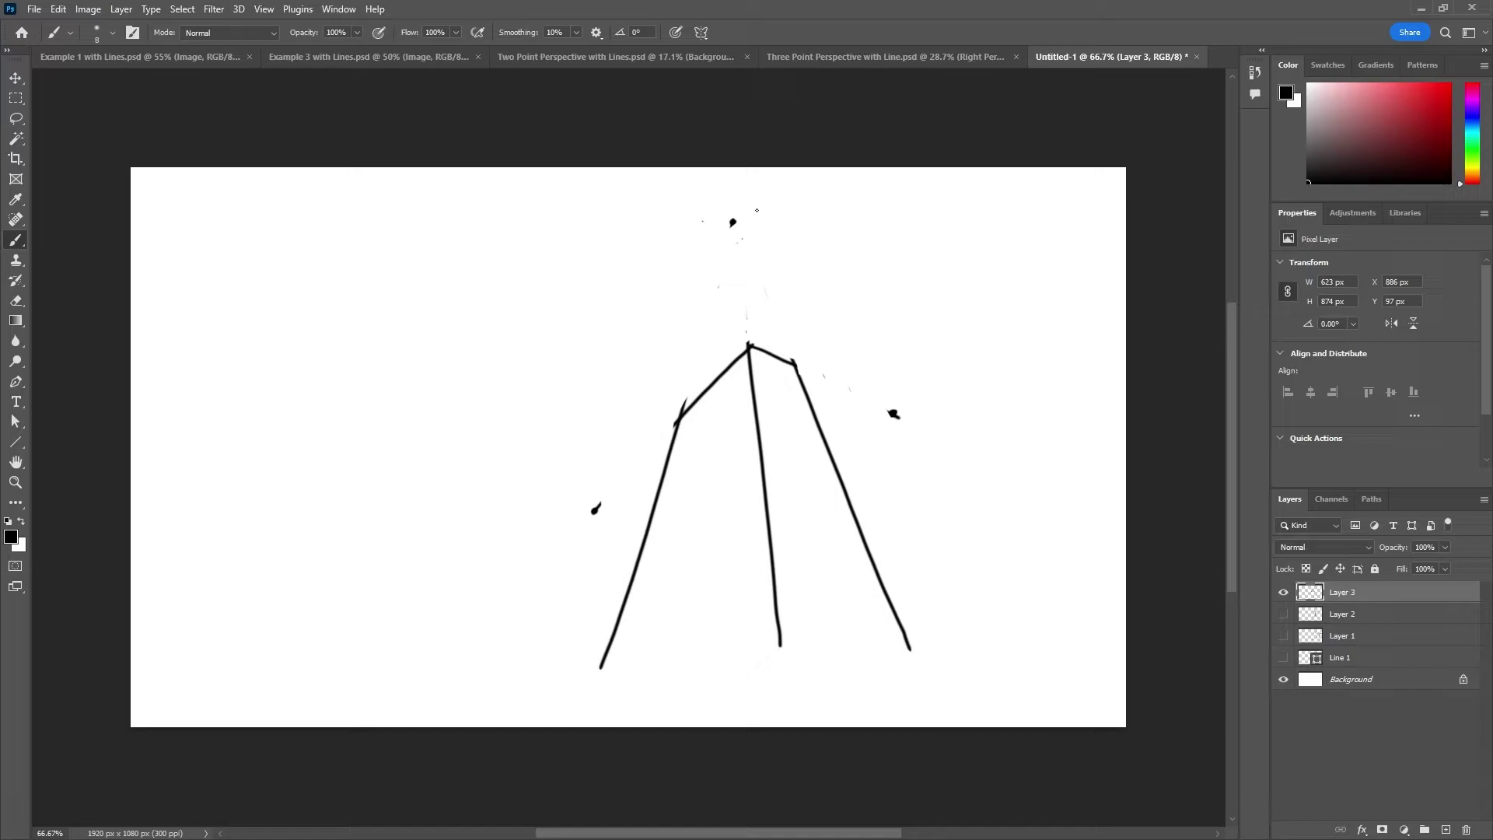
# Brush a second triangle of vanishing-point dots right of the box and a near-vertical line running down from its upper dot.
pyautogui.click(978, 187)
pyautogui.rightClick(979, 187)
pyautogui.press('Escape')
pyautogui.click(1077, 395)
pyautogui.moveTo(983, 211); pyautogui.dragTo(1009, 474)
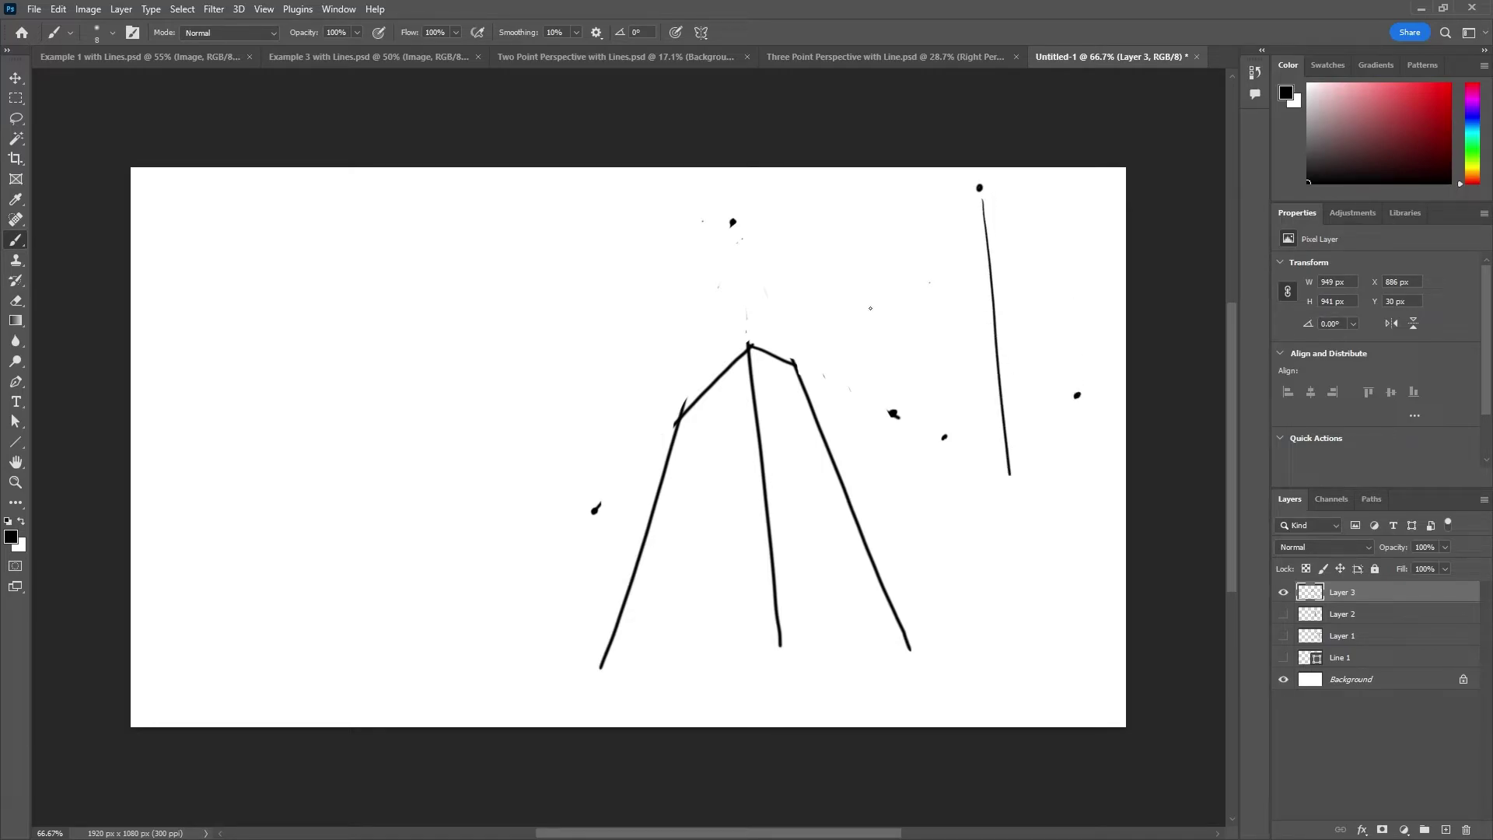
# Brush a slightly tilted four-sided frame across the new near-vertical line.
pyautogui.moveTo(862, 321); pyautogui.dragTo(1100, 277)
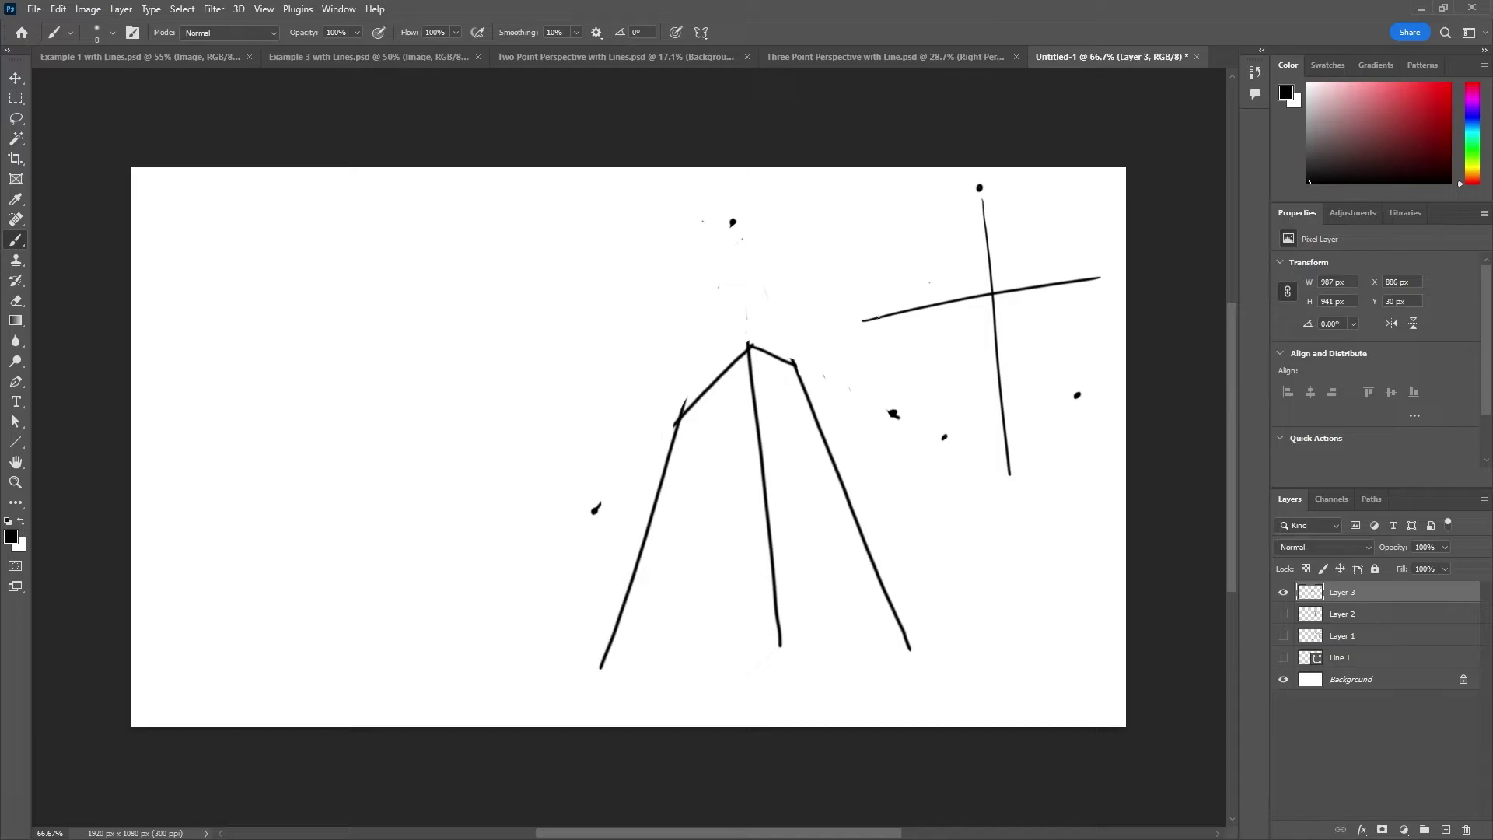
pyautogui.moveTo(878, 317)
pyautogui.mouseDown()
pyautogui.moveTo(902, 445)
pyautogui.moveTo(1123, 417)
pyautogui.mouseUp()
pyautogui.moveTo(1099, 276); pyautogui.dragTo(1111, 426)
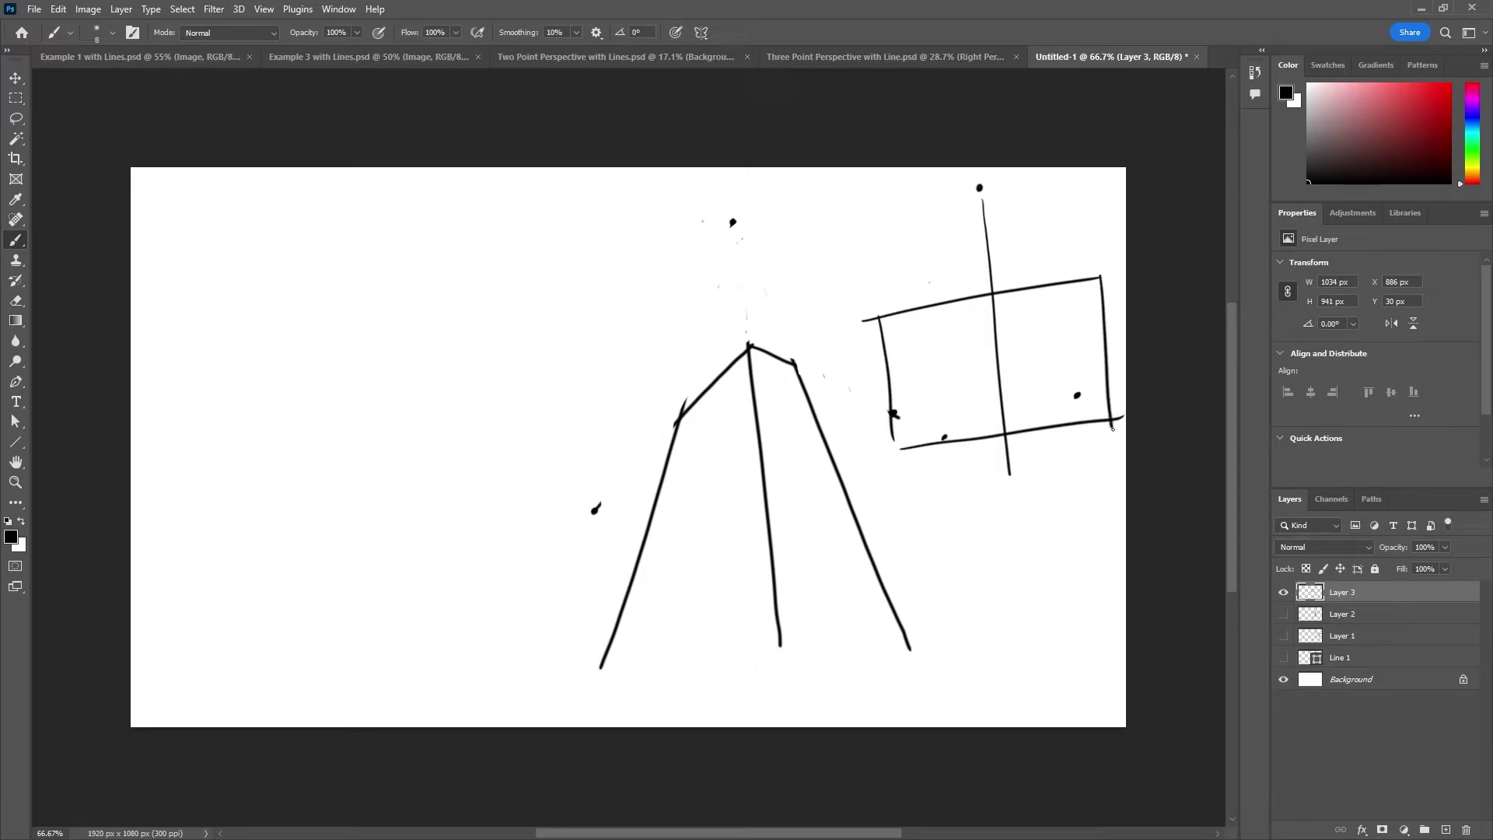
# Erase the vanishing-point dots that overlap the lower part of the tilted frame.
pyautogui.click(897, 412)
pyautogui.click(945, 437)
pyautogui.click(1077, 395)
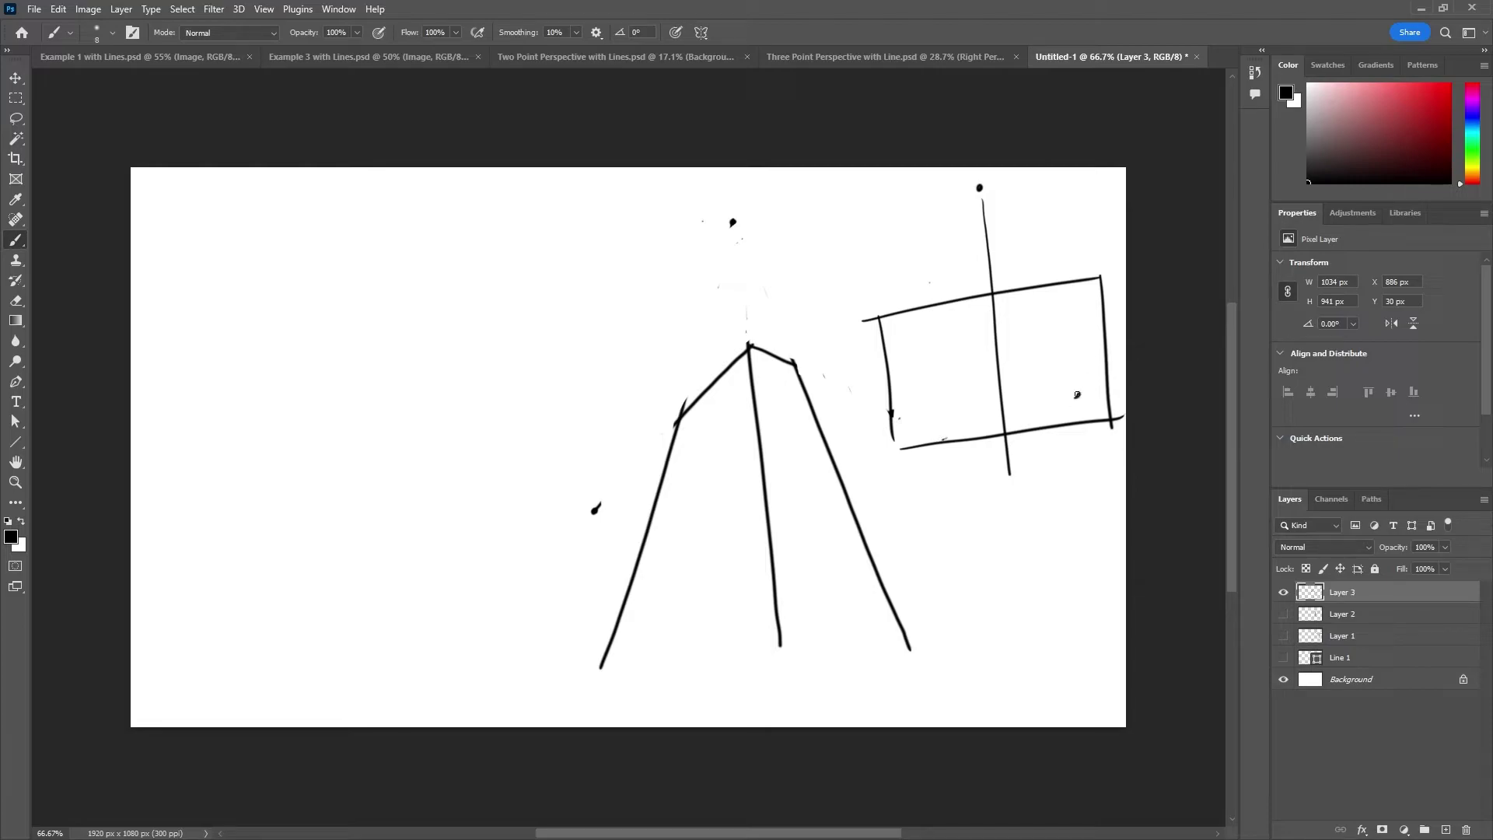